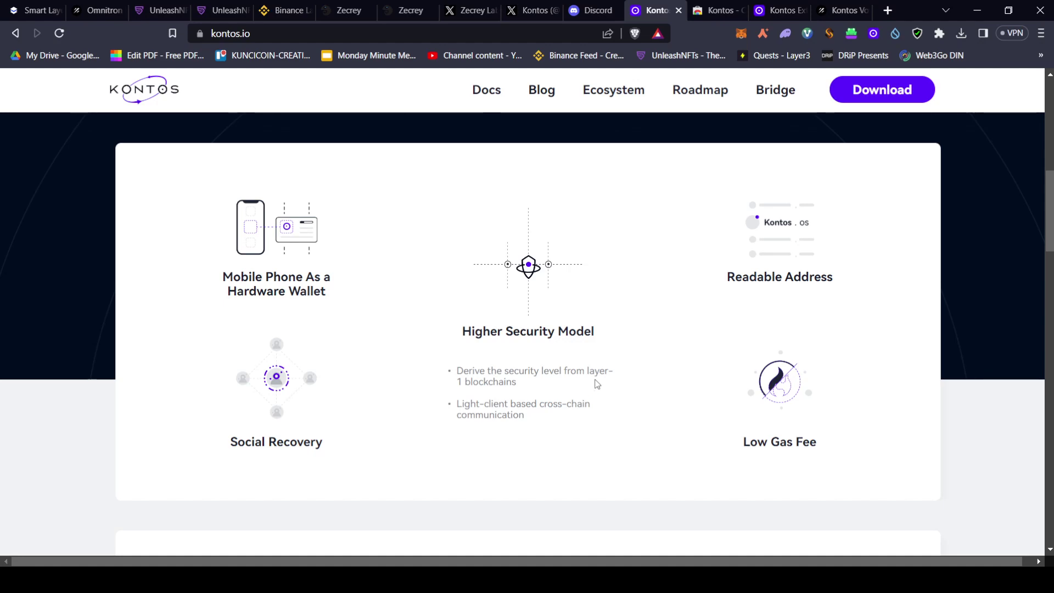
# Scroll kontos.io past the protocol and gateway cards to the Kontos Ecosystem section
pyautogui.moveTo(780, 384)
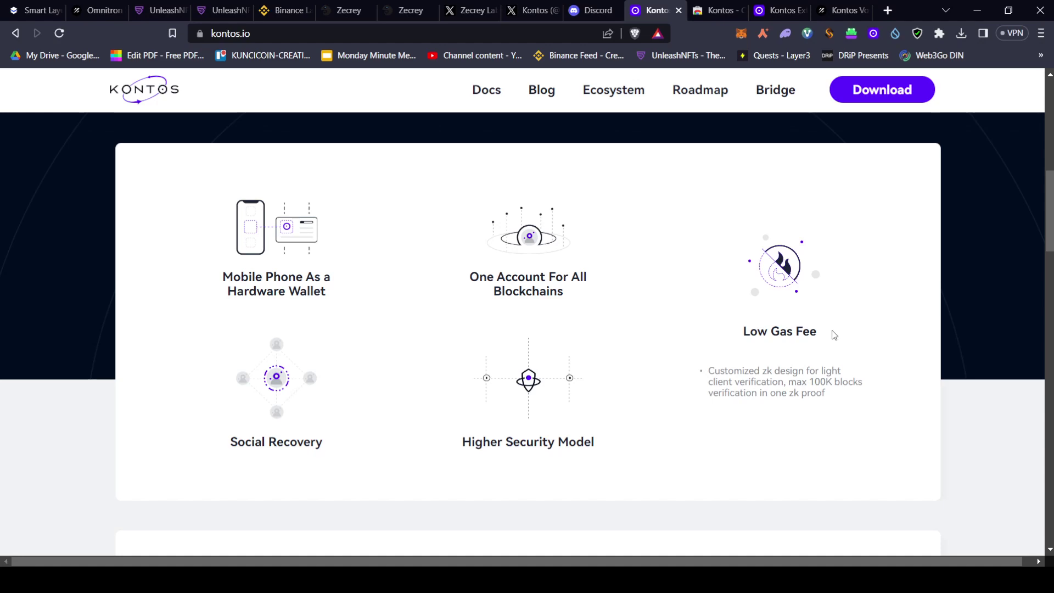
pyautogui.scroll(-6, 835, 335)
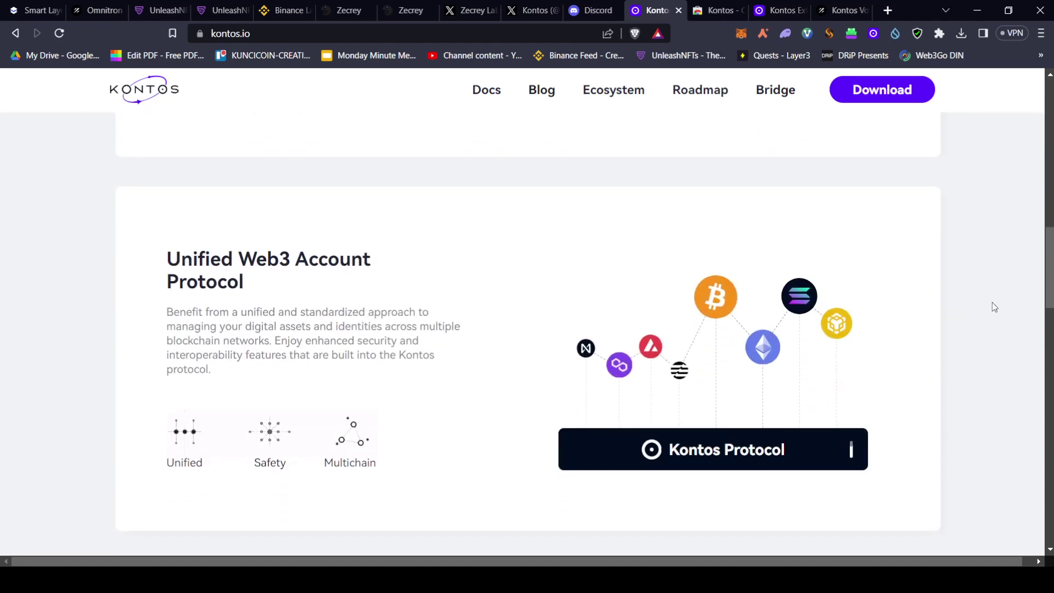
pyautogui.scroll(-1, 993, 307)
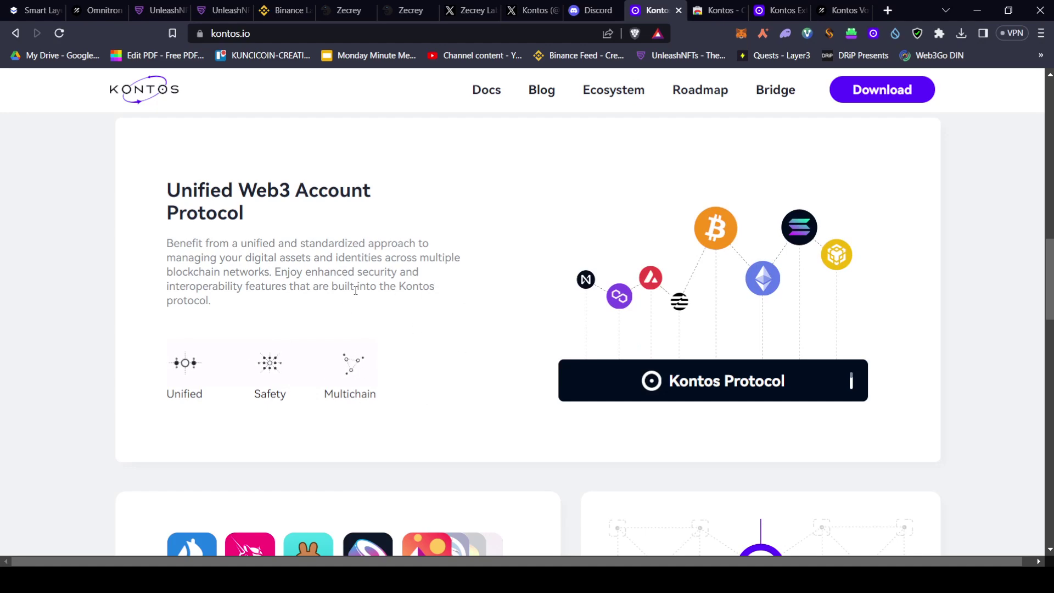
pyautogui.scroll(-3, 496, 348)
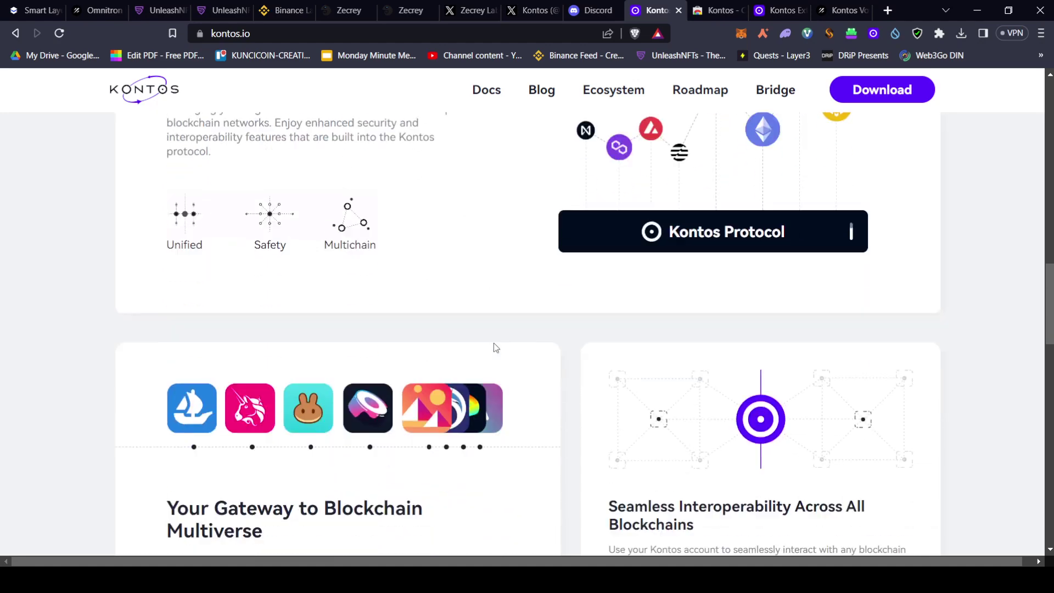
pyautogui.scroll(-5, 496, 348)
pyautogui.scroll(1, 179, 197)
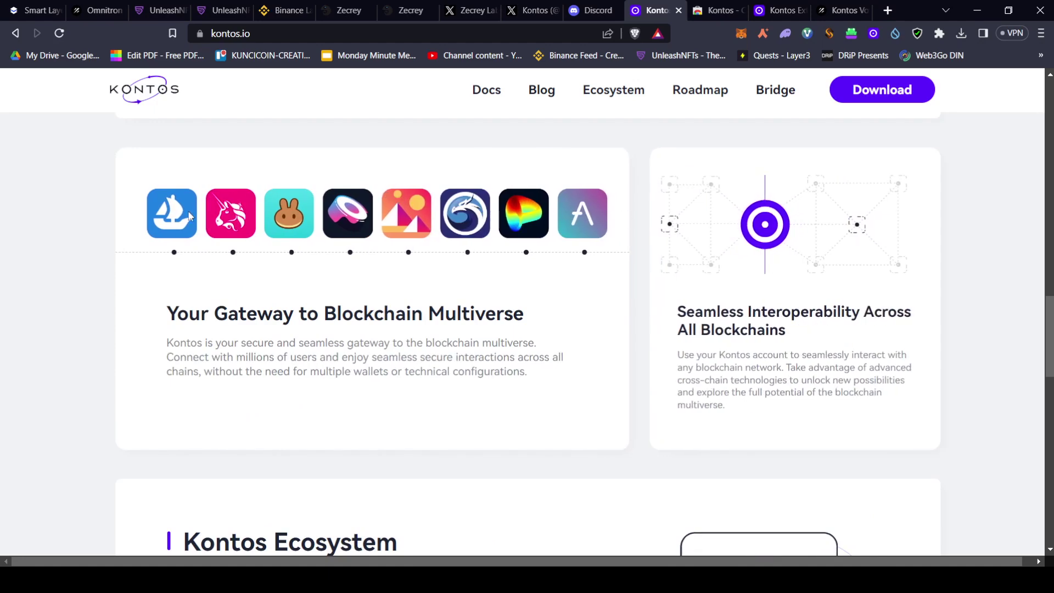
pyautogui.scroll(1, 214, 258)
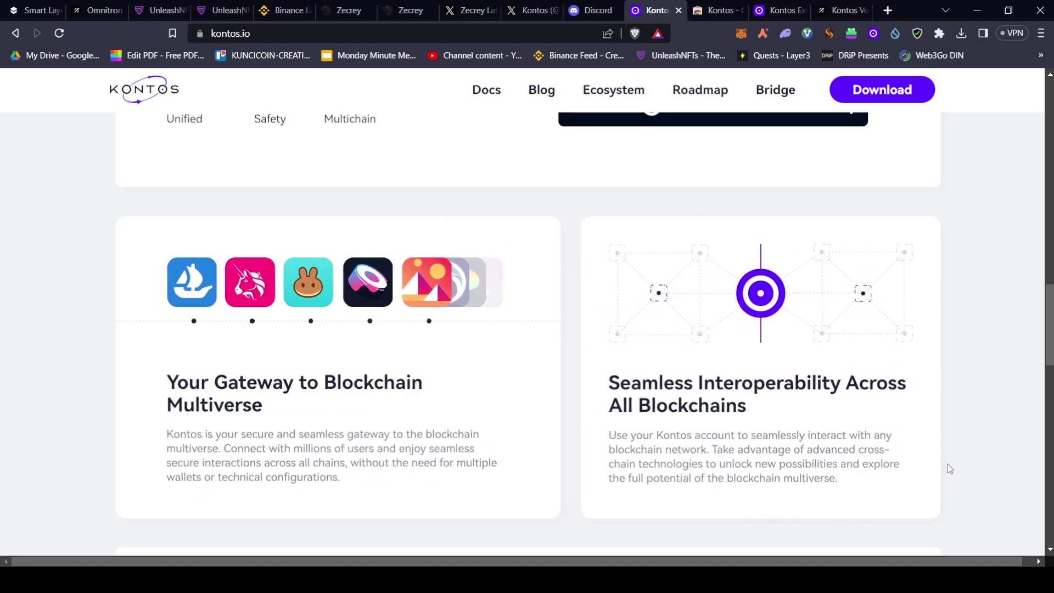
pyautogui.scroll(-5, 944, 431)
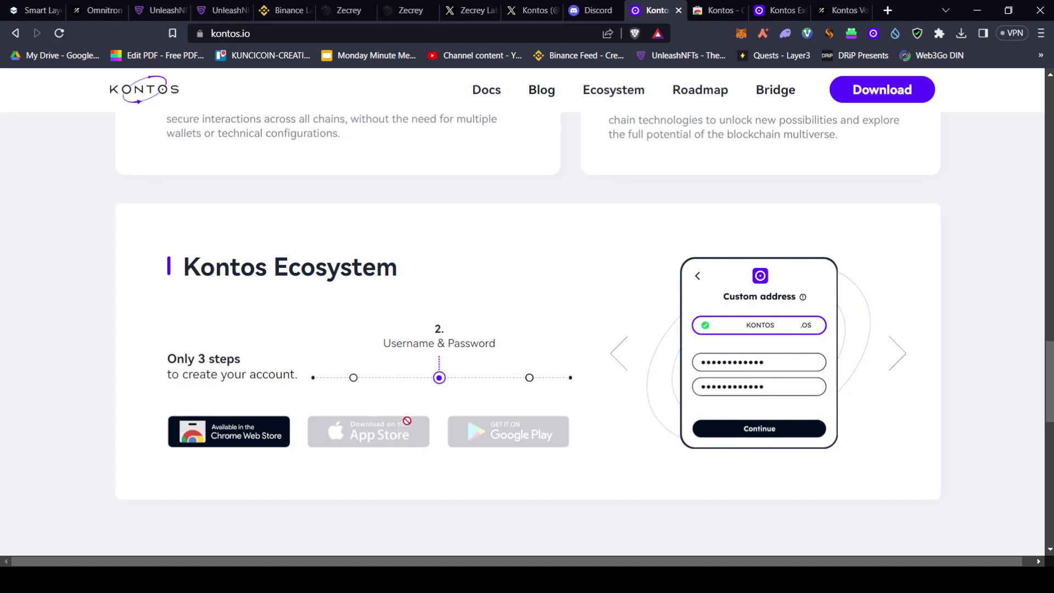
# Cycle the Ecosystem carousel through Username & Password and the completed wallet, ending on 'Click to create'
pyautogui.click(354, 378)
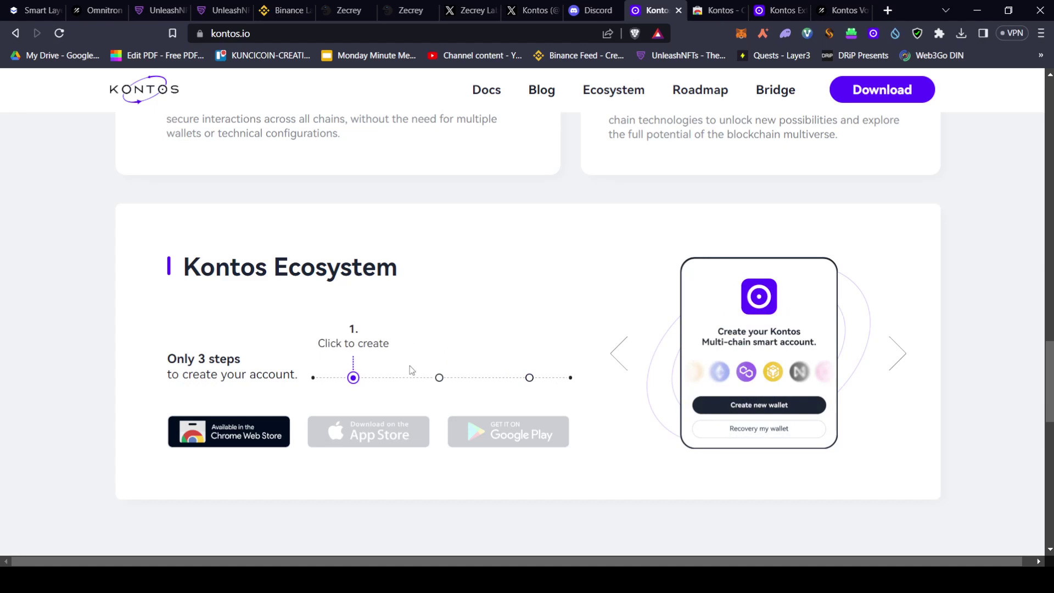
pyautogui.click(899, 355)
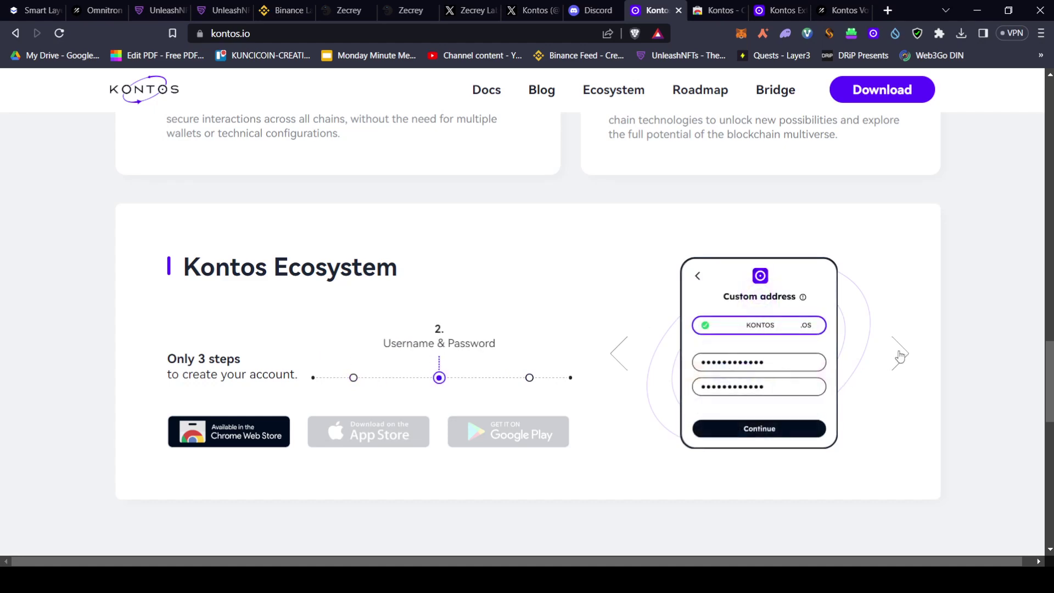
pyautogui.click(901, 355)
pyautogui.click(620, 354)
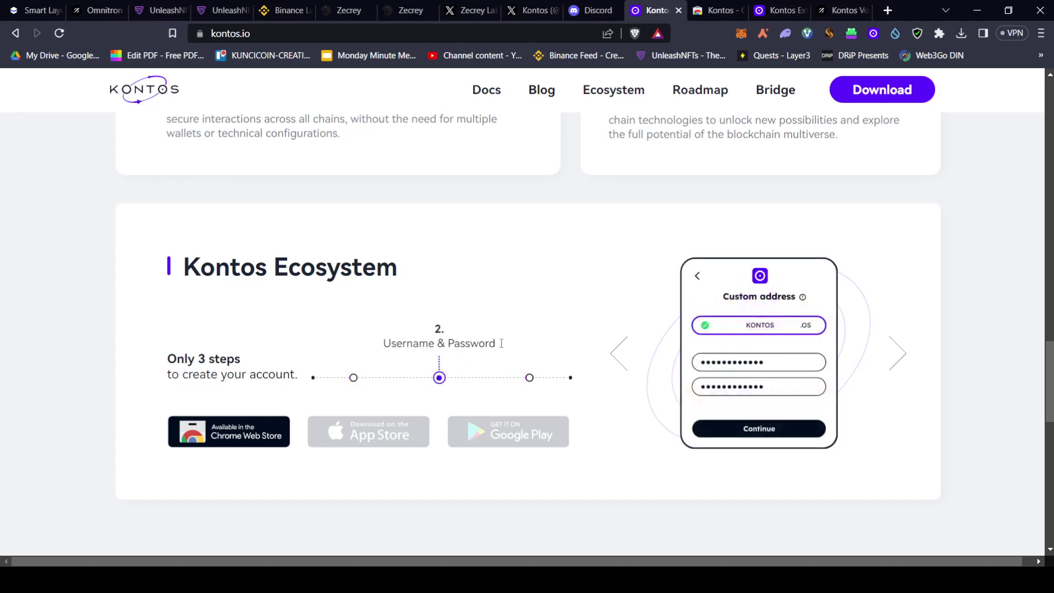
pyautogui.click(898, 354)
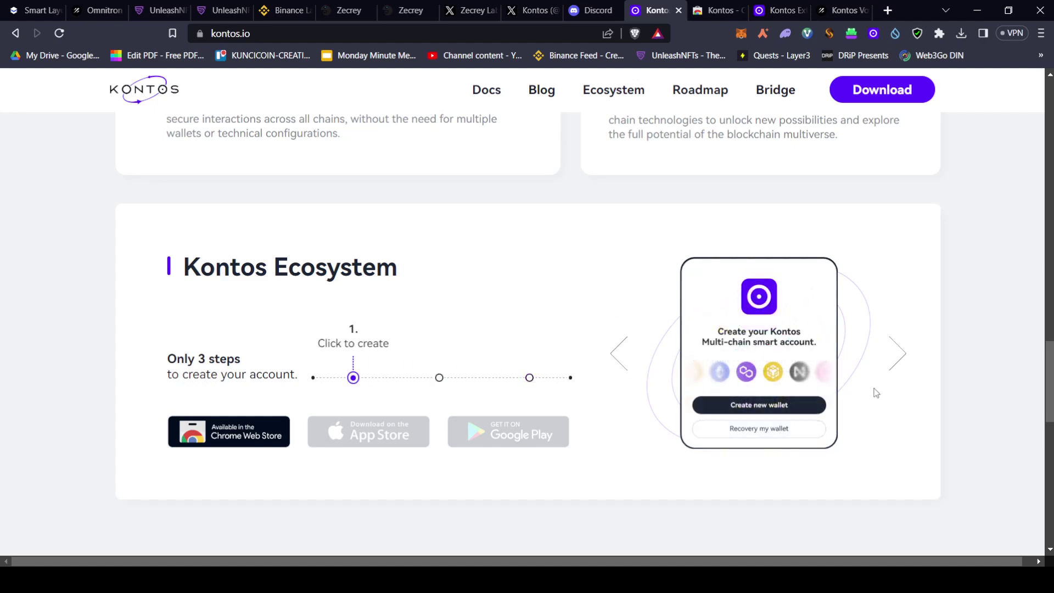
pyautogui.click(617, 356)
# Read through the 2023 Roadmap milestones, then return to the 'One Account Infinite Possibilities' banner
pyautogui.scroll(-6, 654, 329)
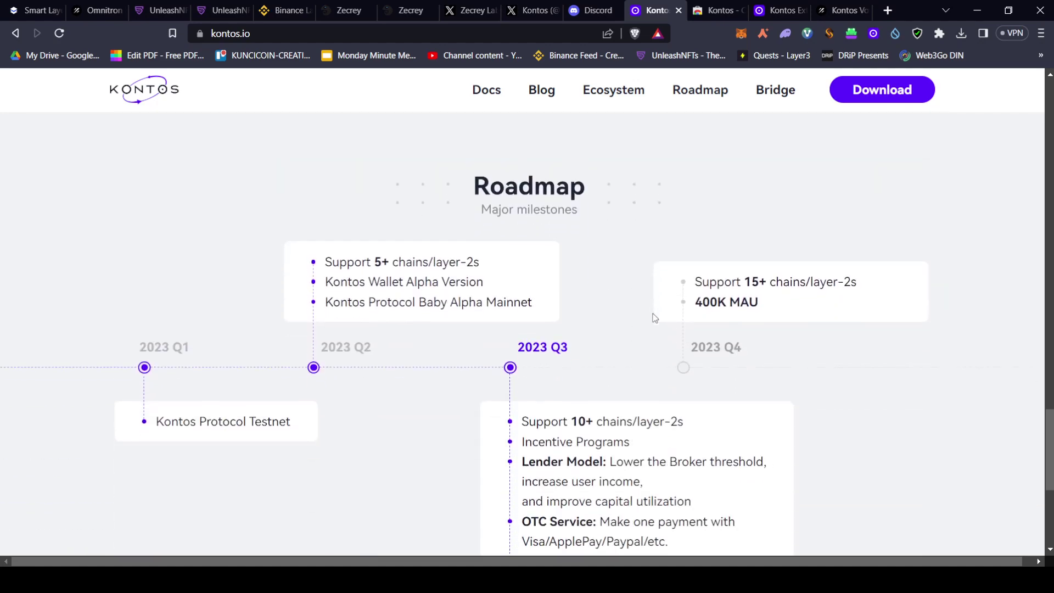
pyautogui.scroll(-2, 647, 296)
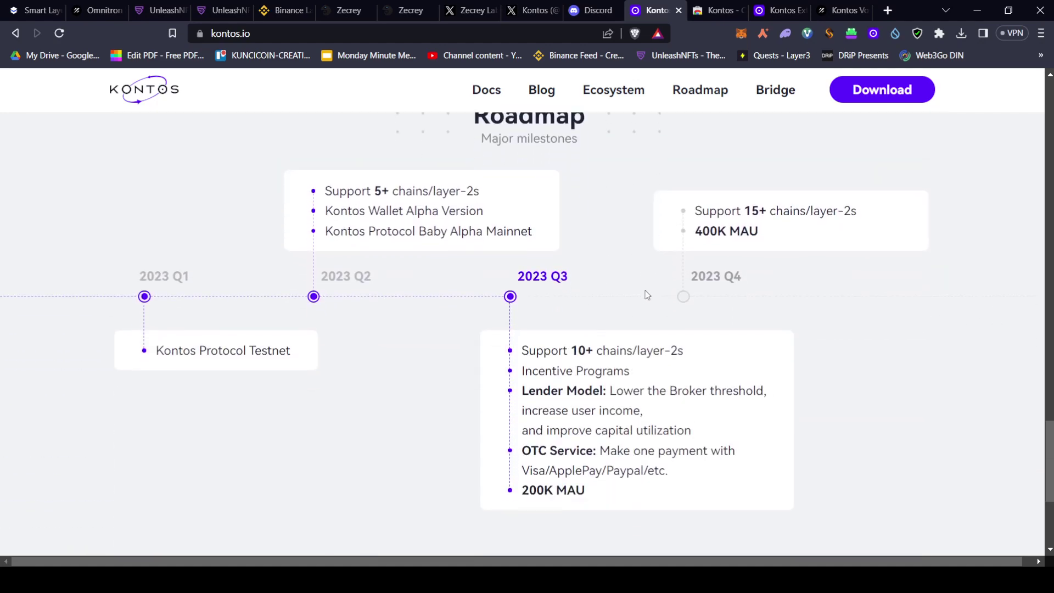
pyautogui.scroll(1, 648, 296)
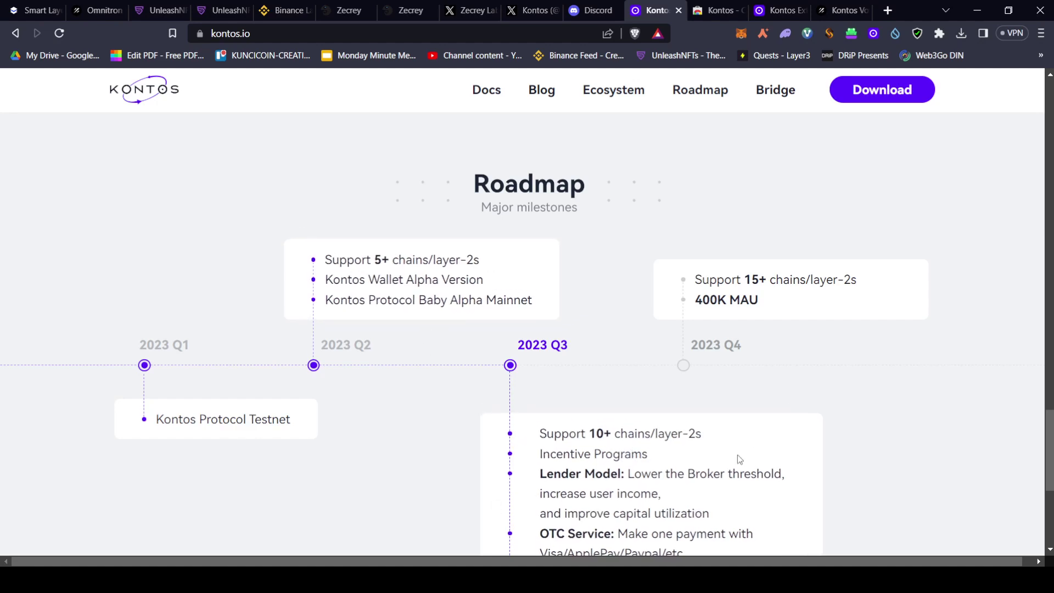
pyautogui.scroll(-1, 768, 438)
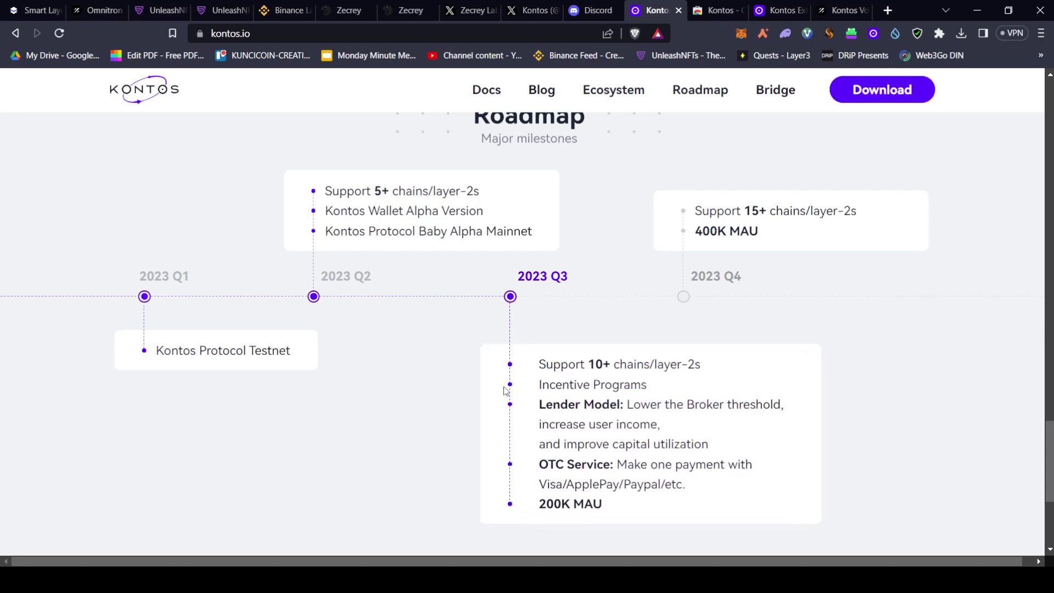
pyautogui.hotkey('alt', 'Left')
pyautogui.scroll(-1, 915, 398)
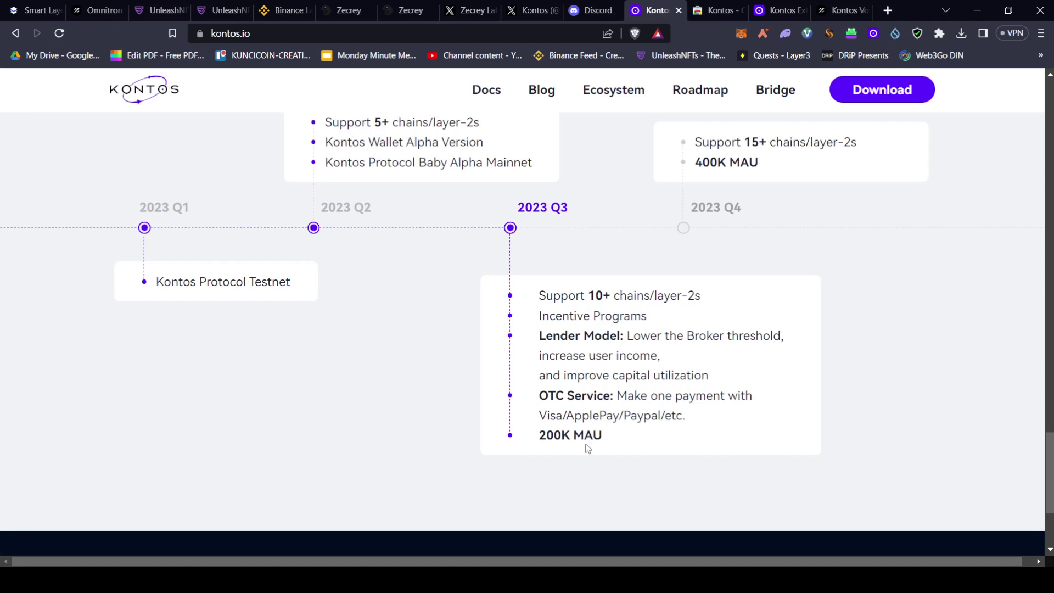
pyautogui.scroll(2, 732, 352)
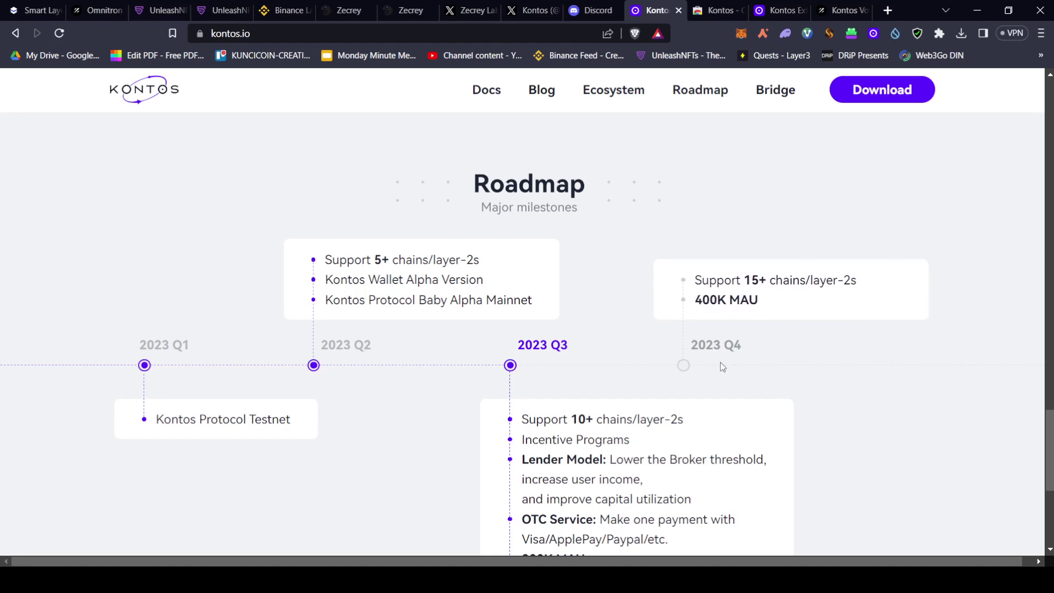
pyautogui.scroll(-1, 977, 273)
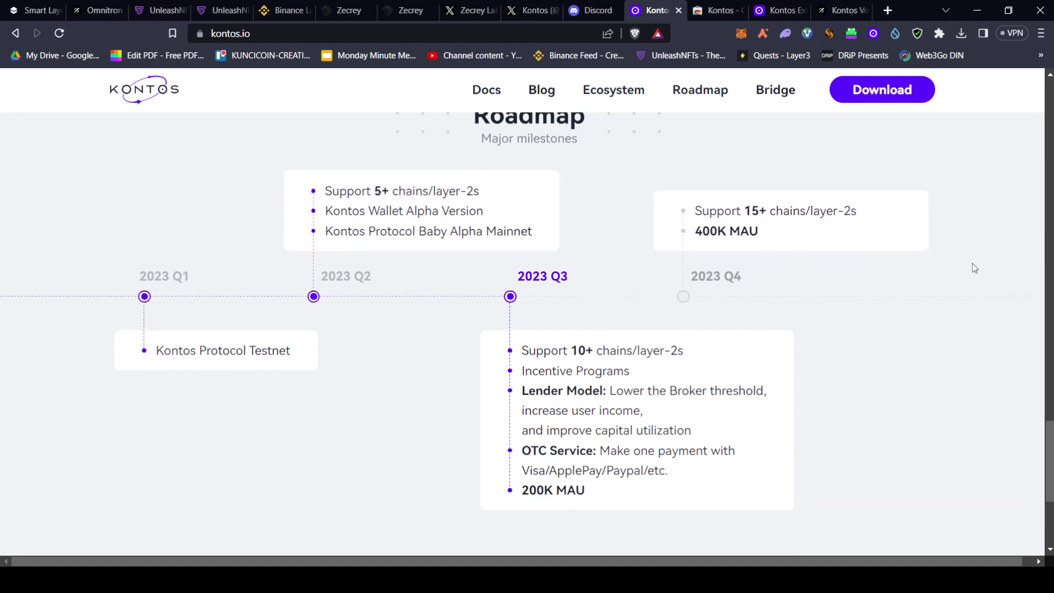
pyautogui.scroll(1, 975, 268)
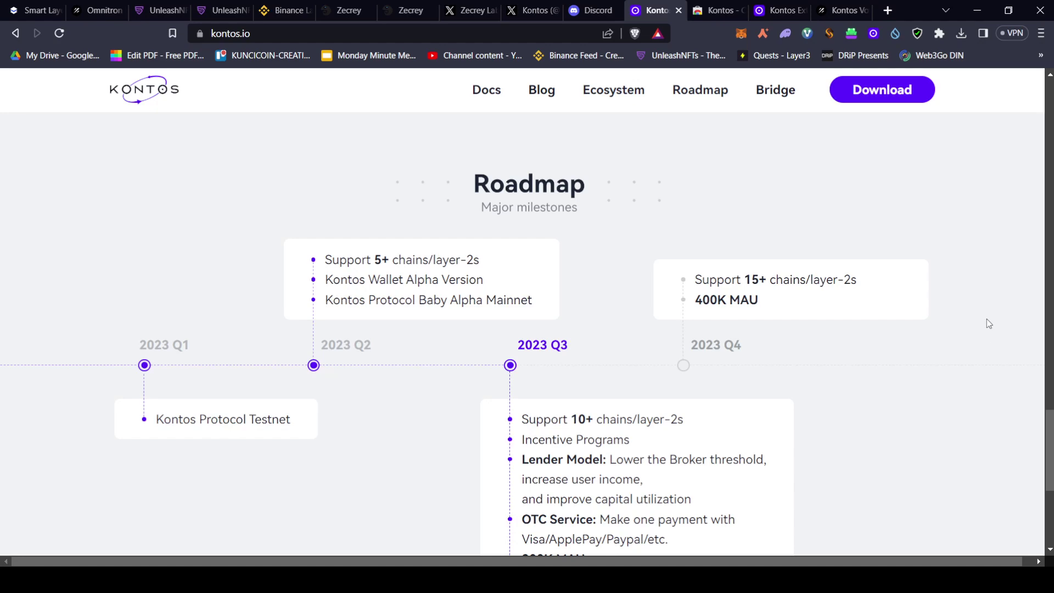
pyautogui.scroll(-1, 987, 323)
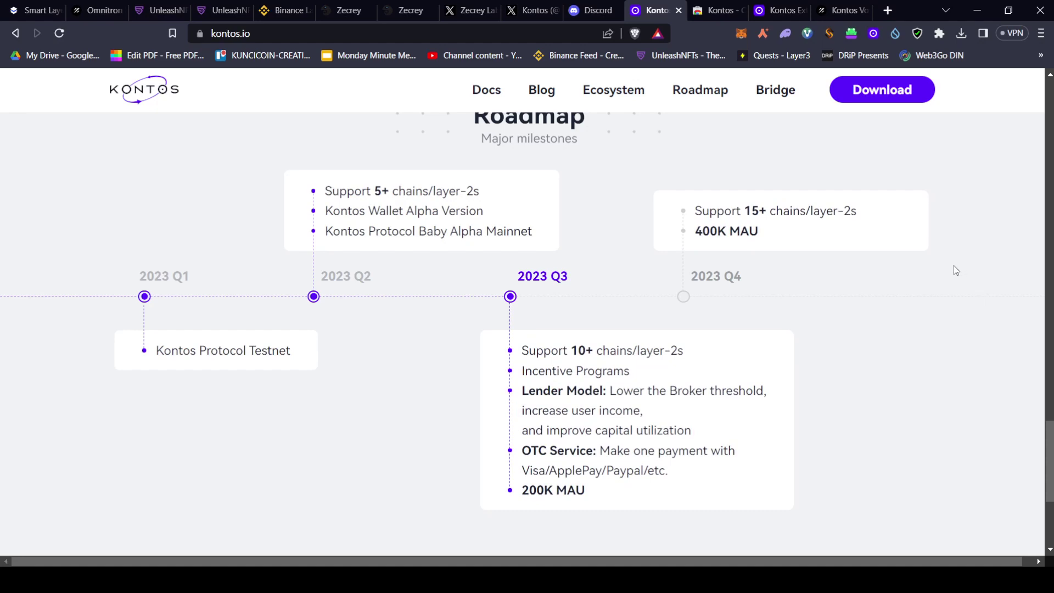
pyautogui.scroll(-5, 934, 267)
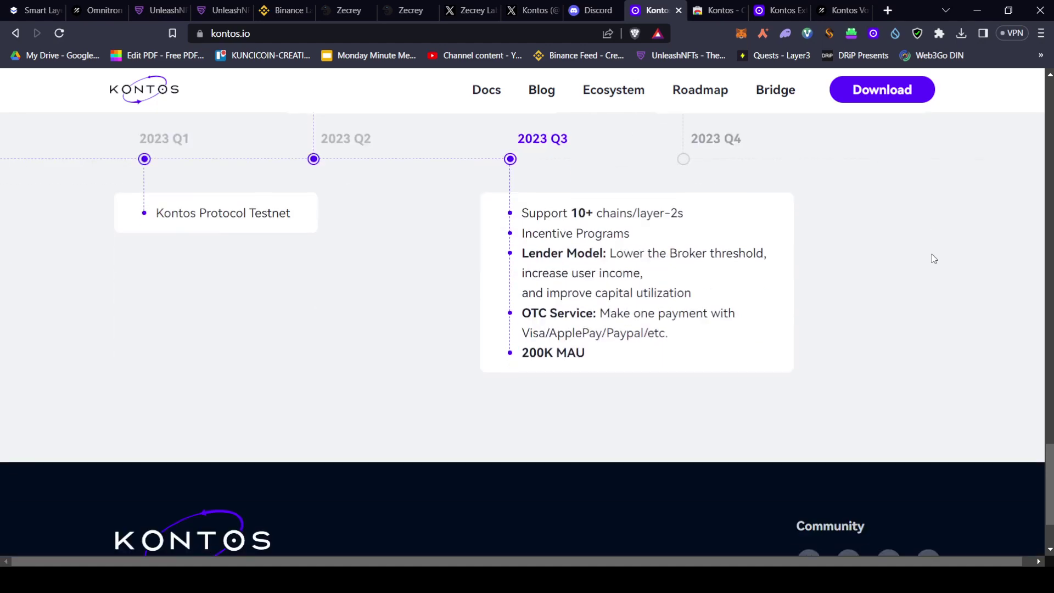
pyautogui.scroll(20, 928, 259)
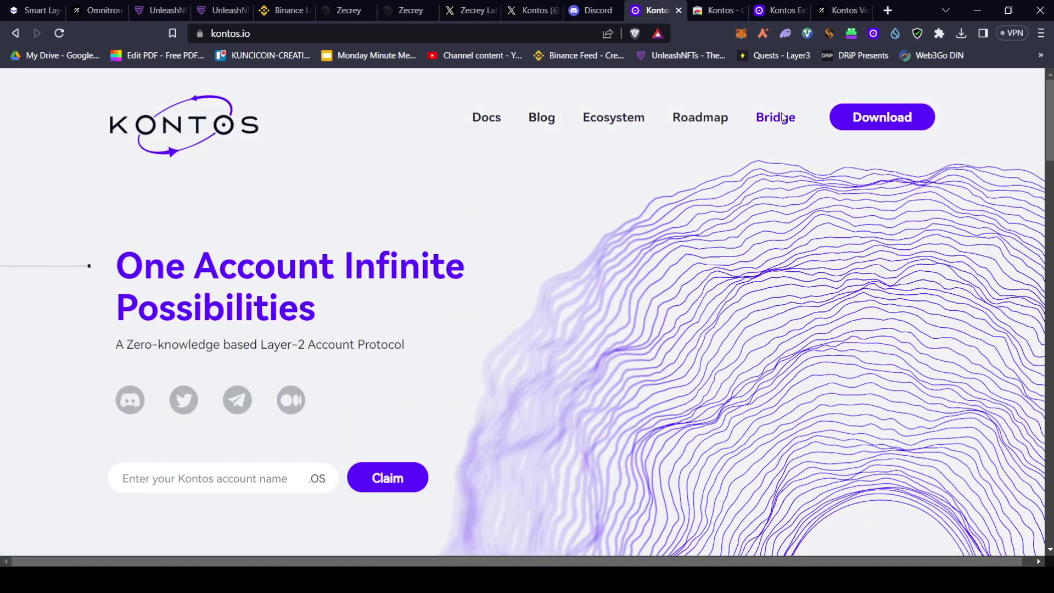
# Open the Kontos Gateway bridge, then bring up the Kontos extension's Chrome Web Store page
pyautogui.click(785, 116)
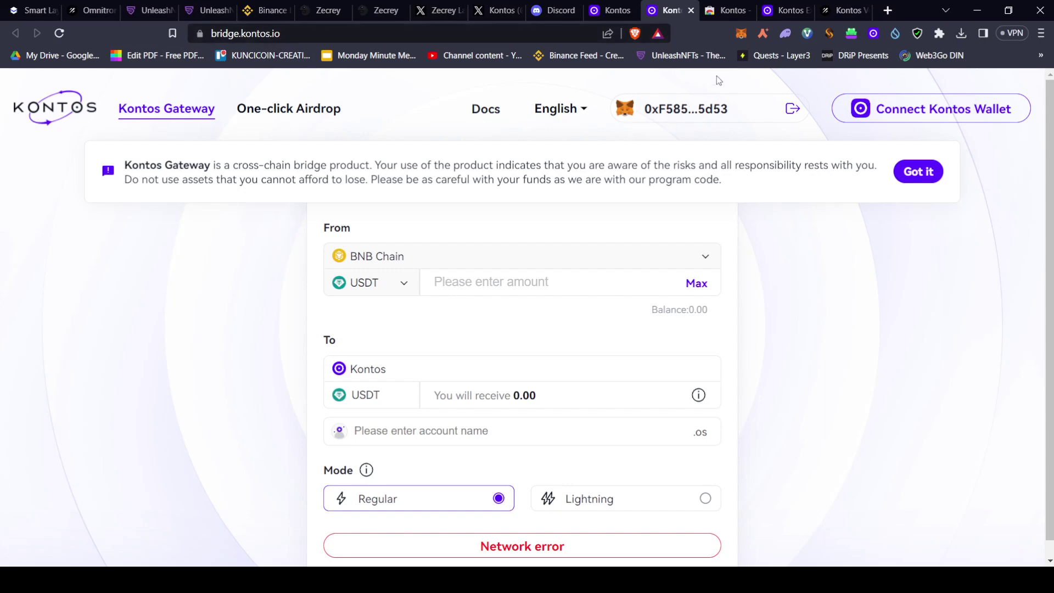
pyautogui.click(722, 7)
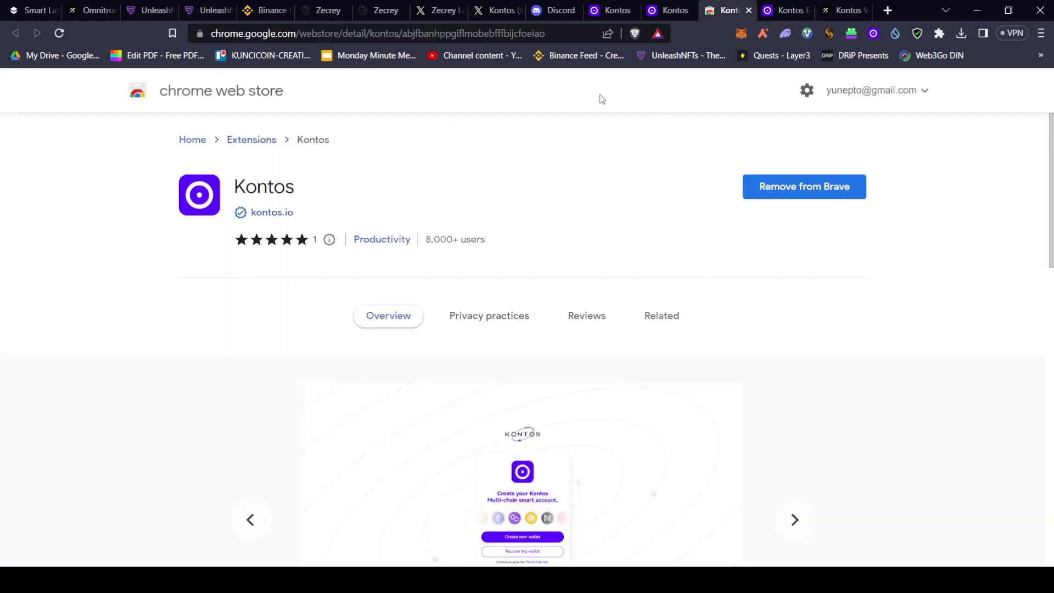
pyautogui.click(605, 13)
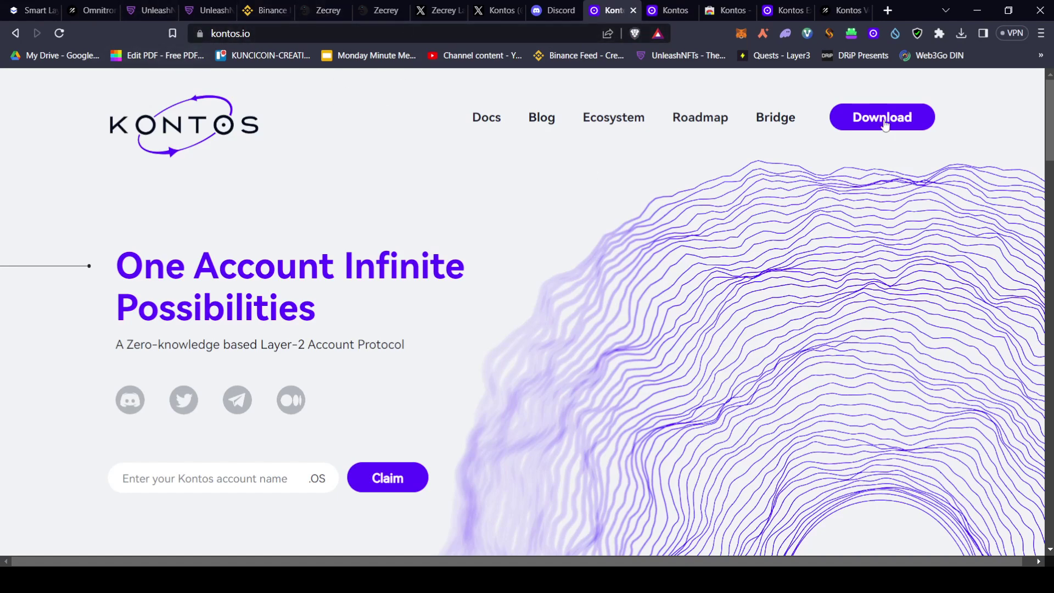
pyautogui.click(706, 18)
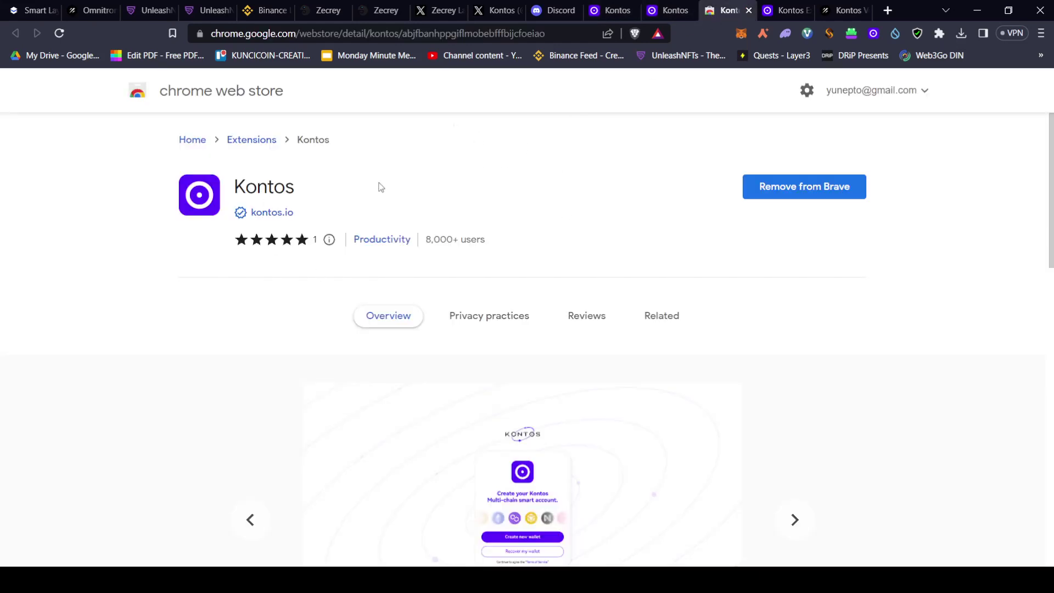
# On the Kontos extension sign-up form, dismiss the rules notice and submit the username and recovery password
pyautogui.click(789, 12)
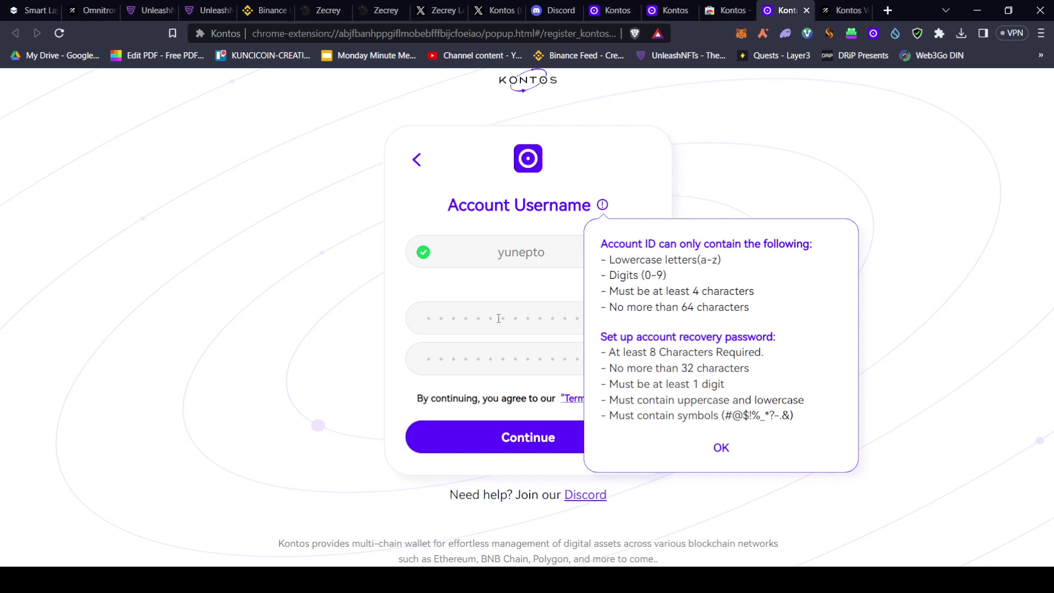
pyautogui.click(721, 448)
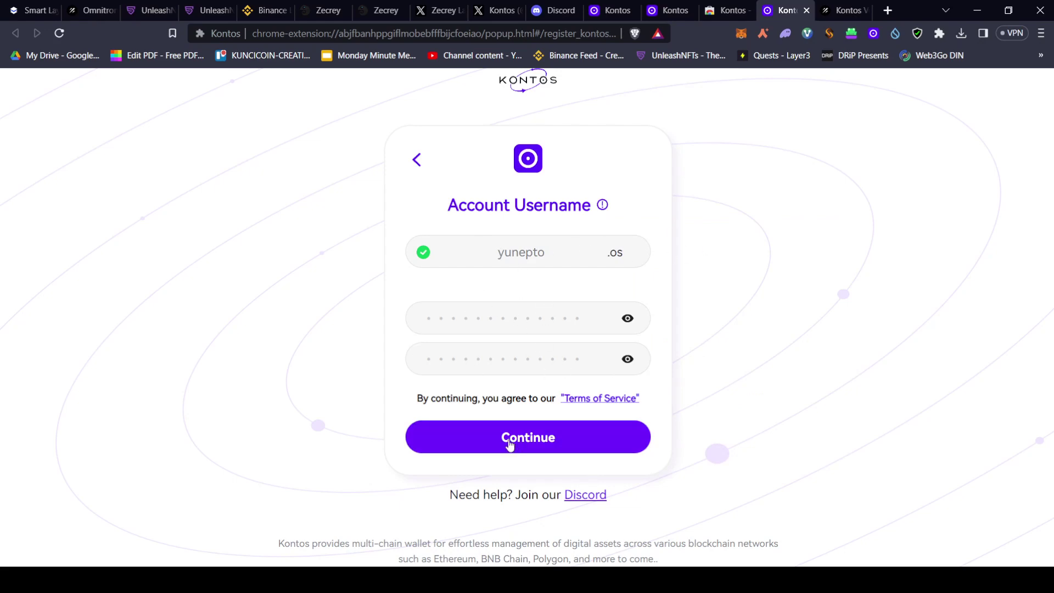
pyautogui.click(560, 446)
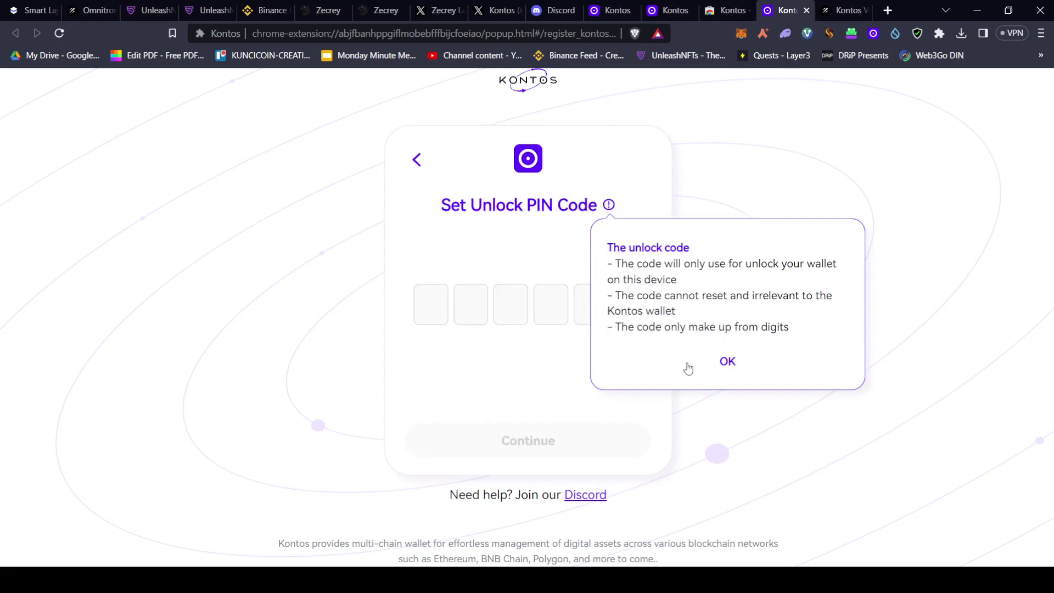
# Set a six-digit unlock PIN, skip the guardian setup, and acknowledge the created wallet
pyautogui.click(727, 363)
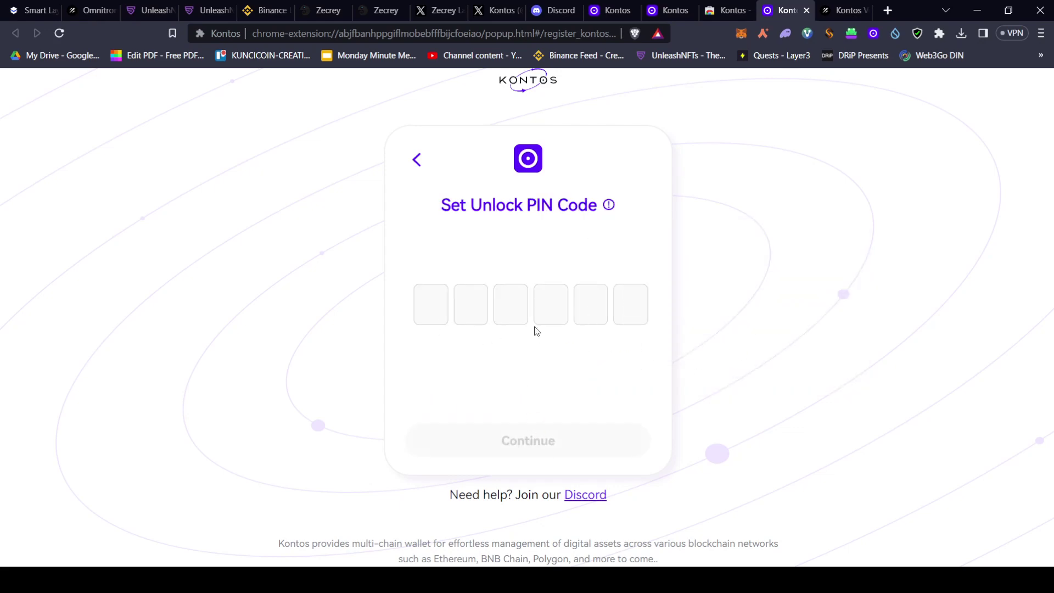
pyautogui.click(434, 308)
pyautogui.write('12345')
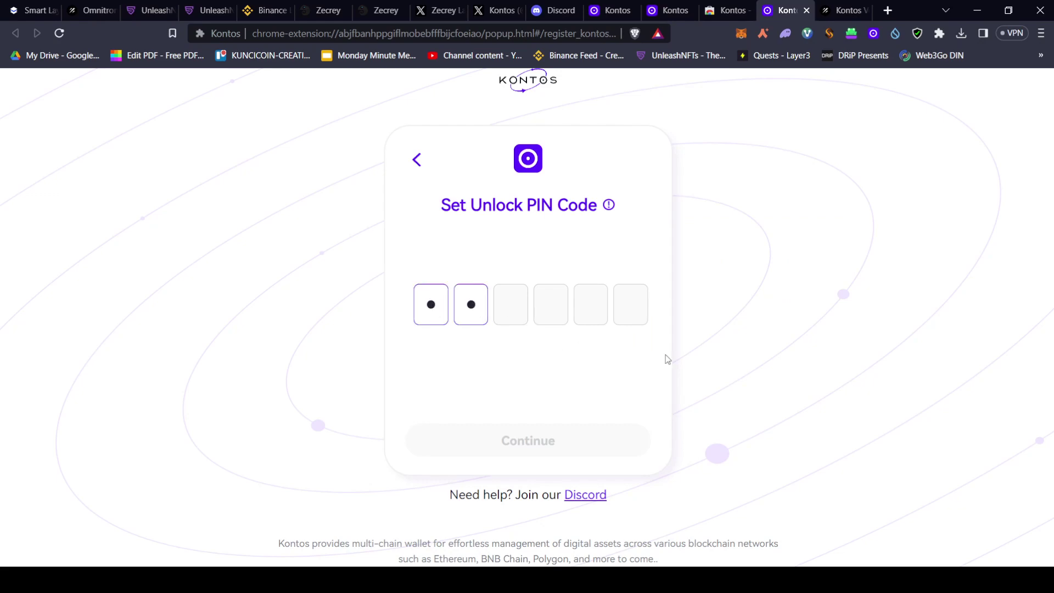
pyautogui.write('6')
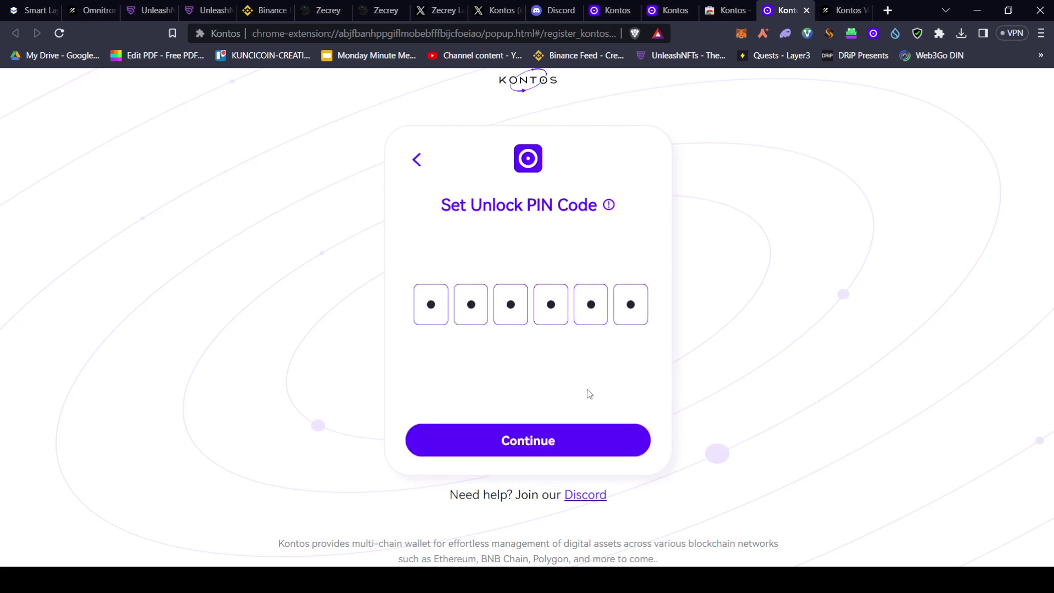
pyautogui.click(526, 441)
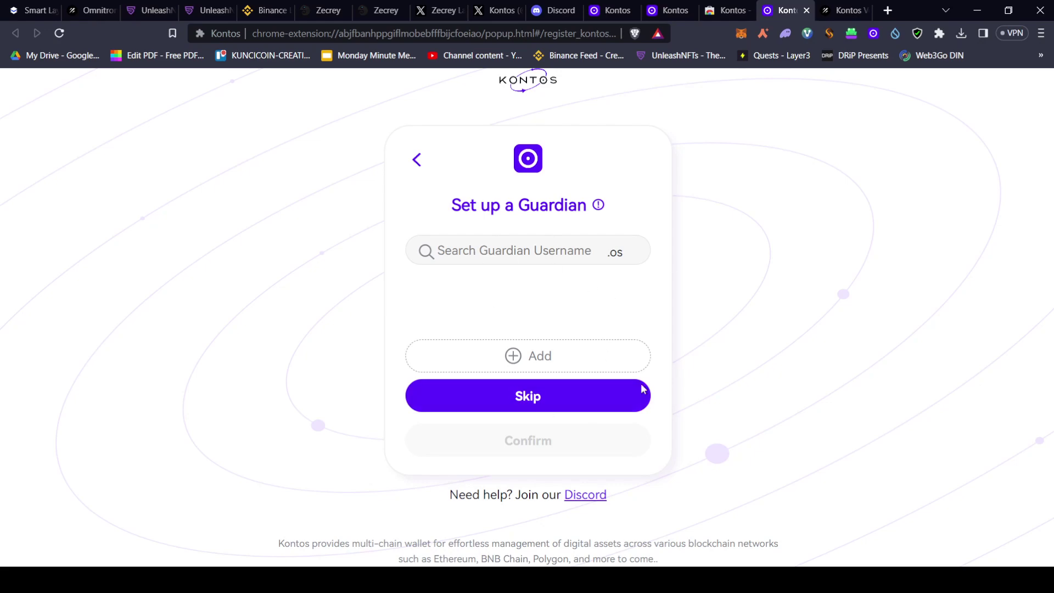
pyautogui.click(547, 401)
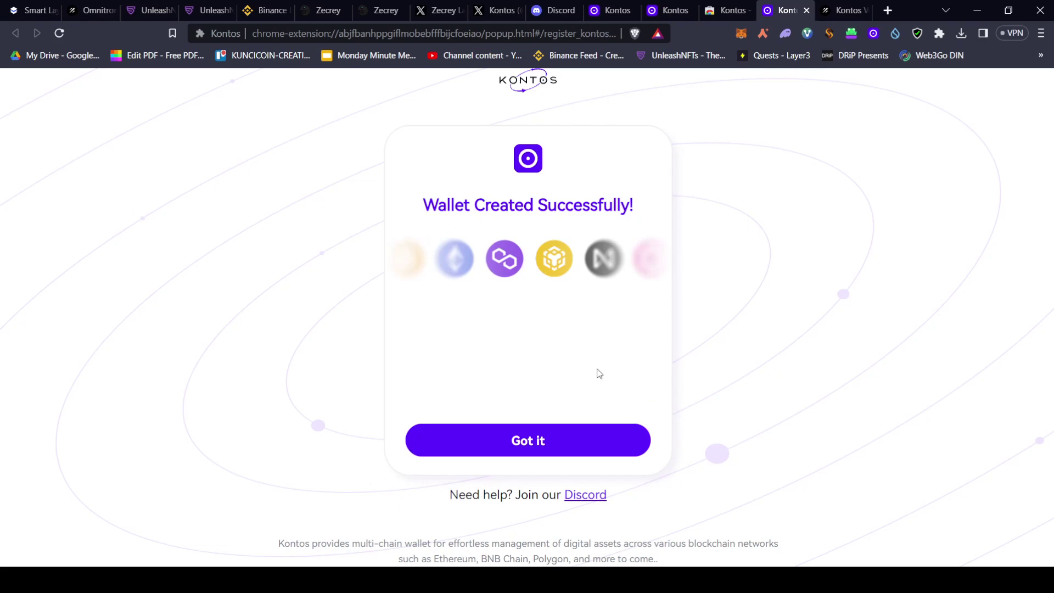
pyautogui.click(519, 448)
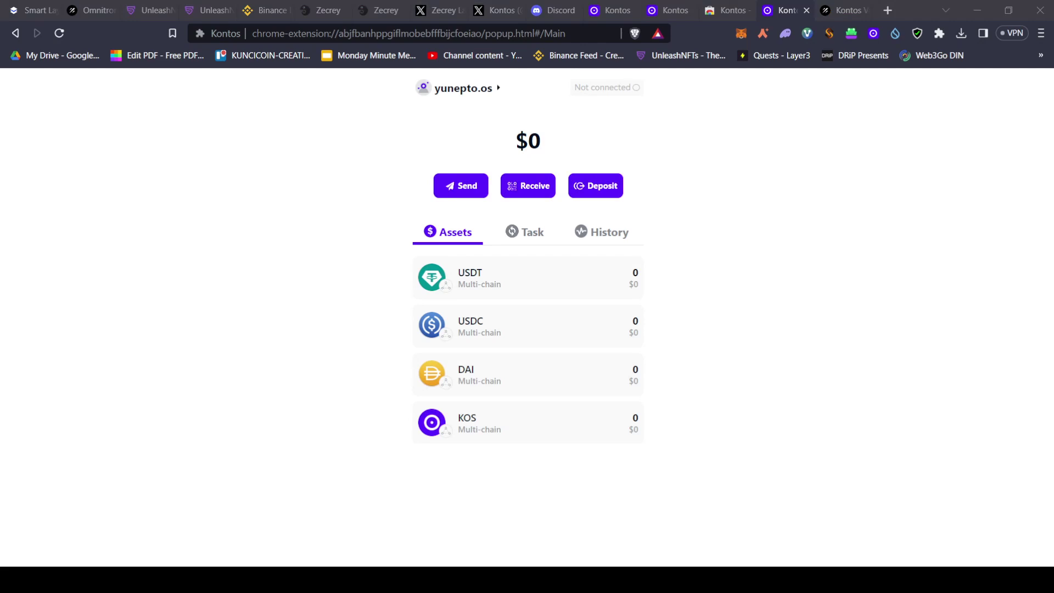
# Look over the KOS asset details and the Task and Assets tabs, then open the Account page
pyautogui.click(962, 450)
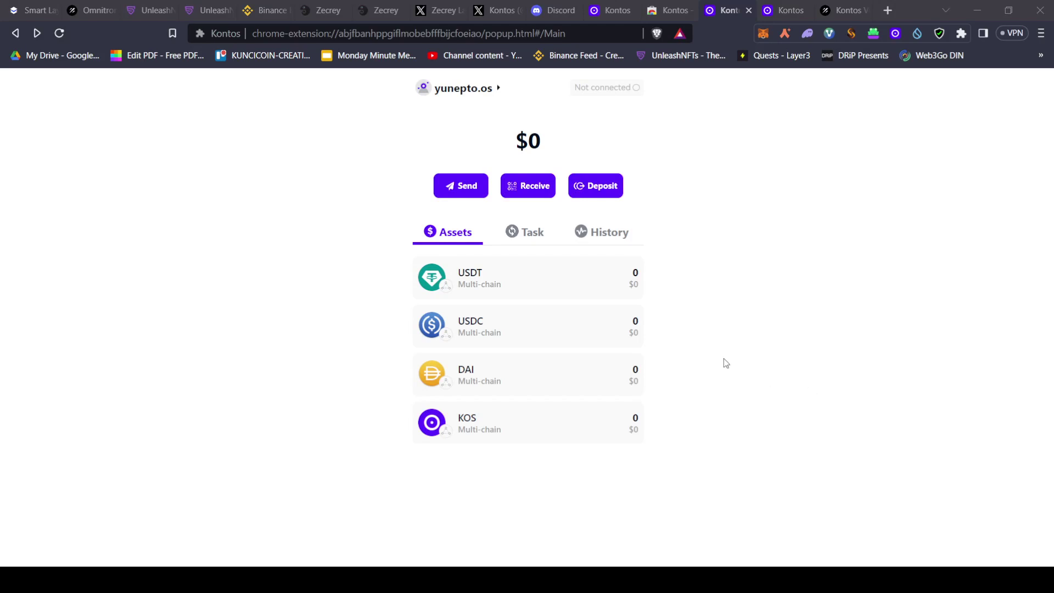
pyautogui.click(760, 358)
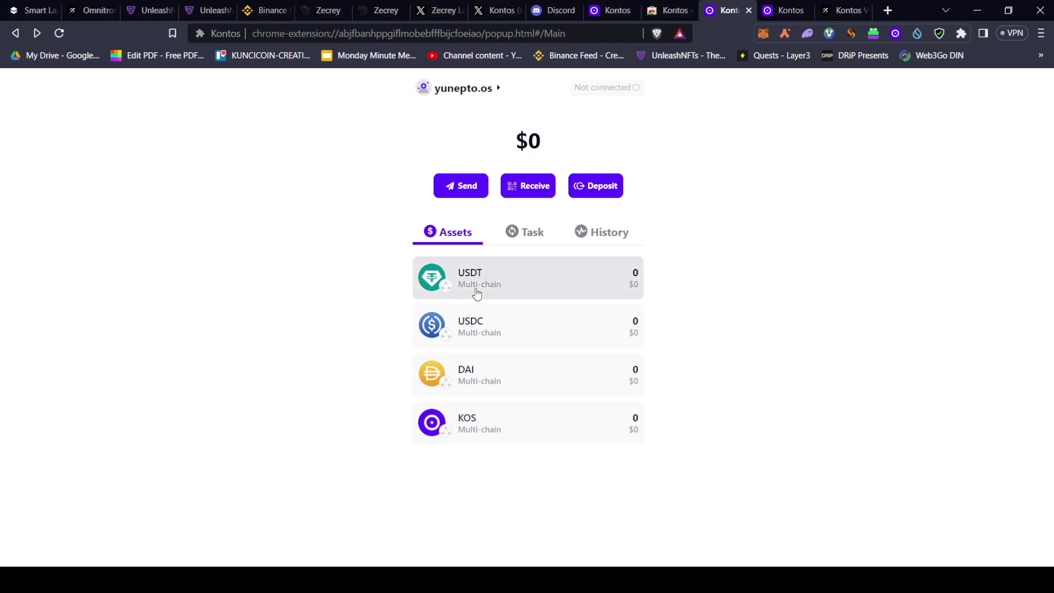
pyautogui.click(475, 437)
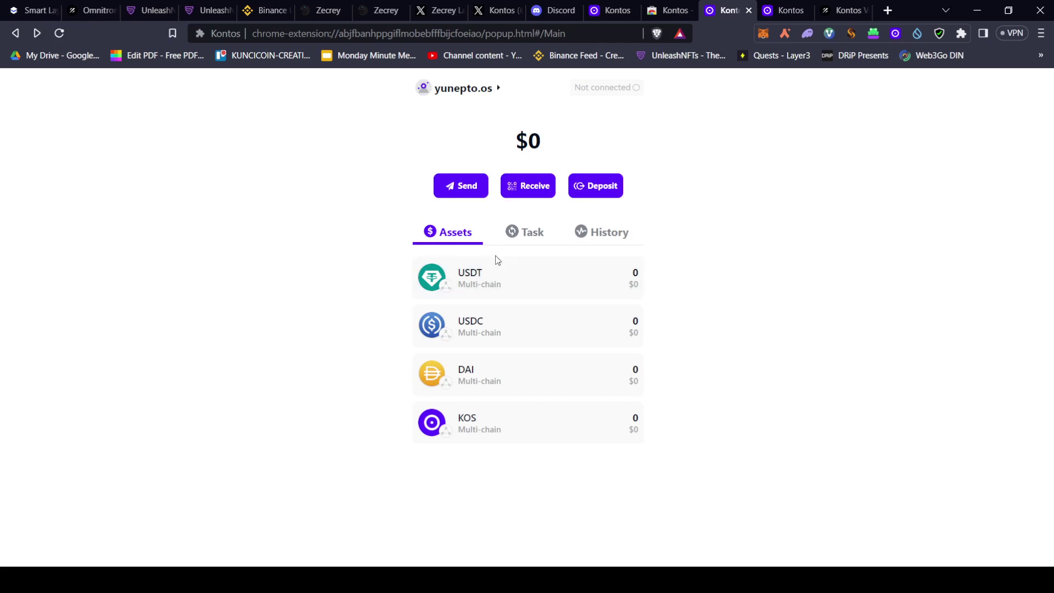
pyautogui.click(541, 240)
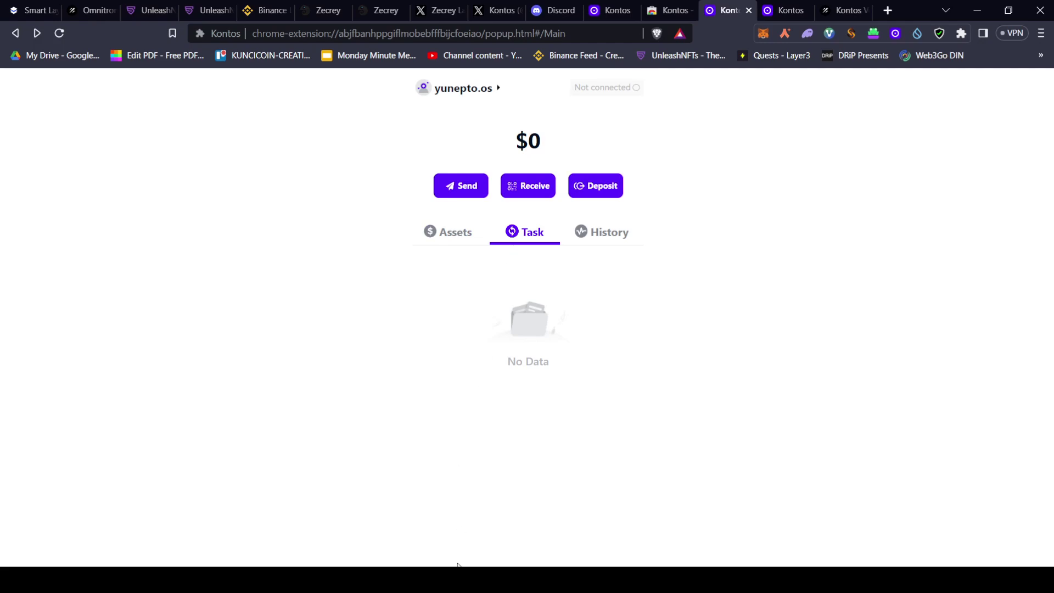
pyautogui.click(443, 232)
pyautogui.click(472, 89)
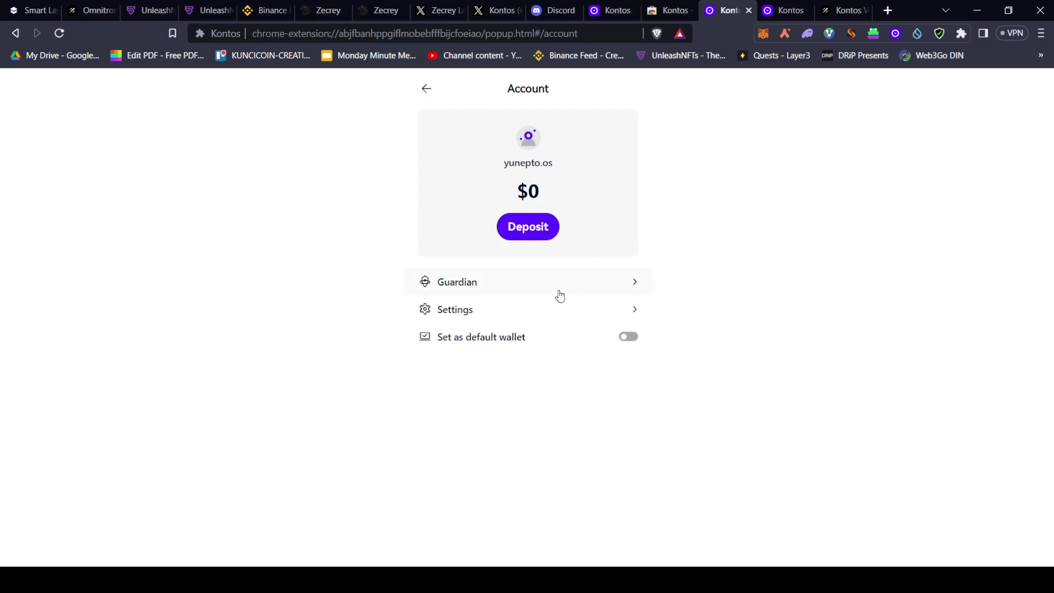
# Check the empty My Guardian list and the Settings page, returning to the main wallet page
pyautogui.click(466, 288)
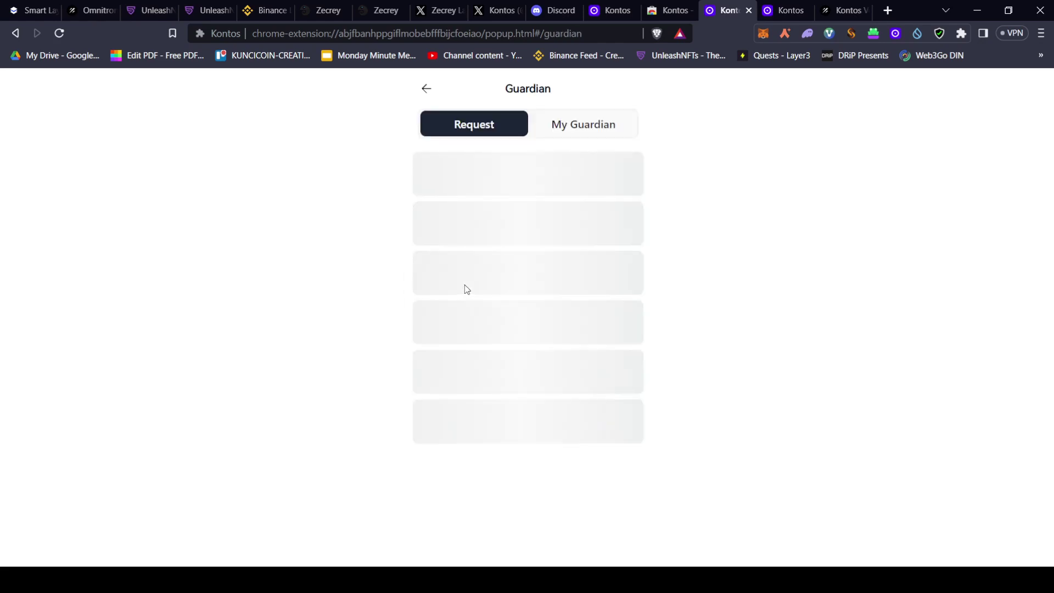
pyautogui.click(586, 134)
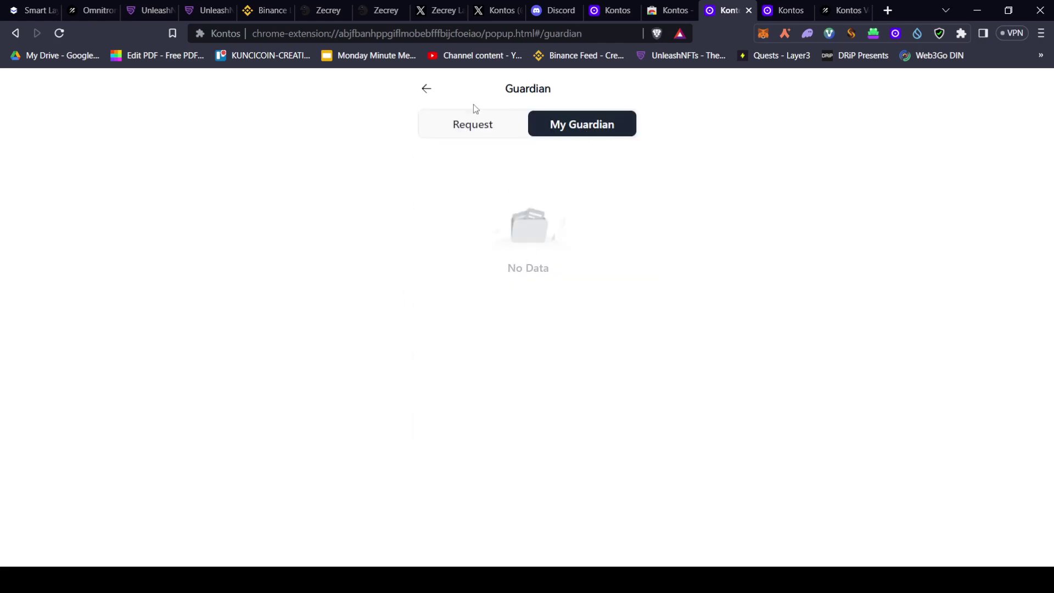
pyautogui.click(427, 88)
pyautogui.click(475, 311)
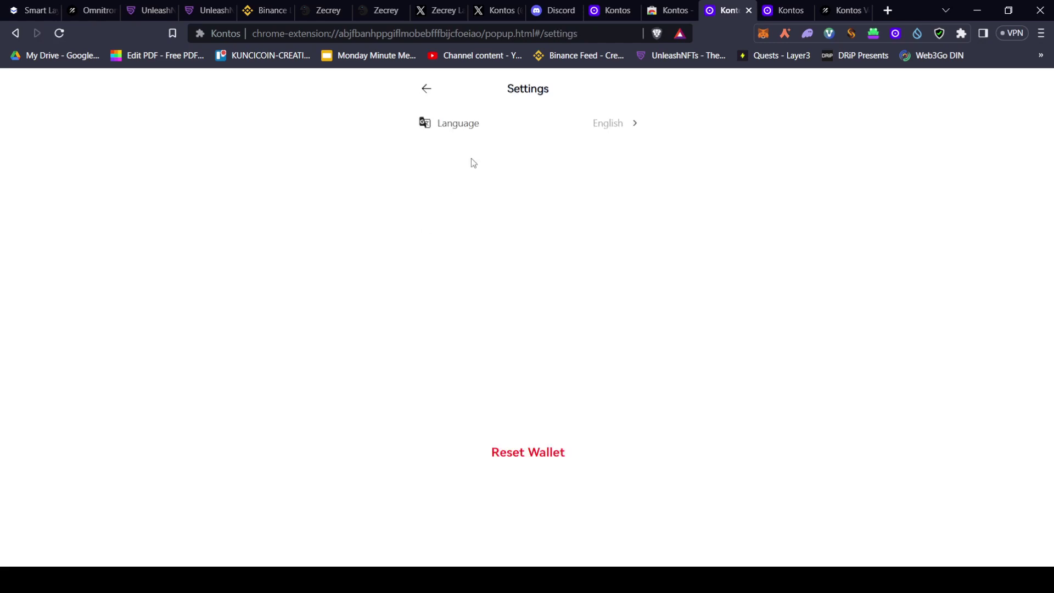
pyautogui.click(427, 89)
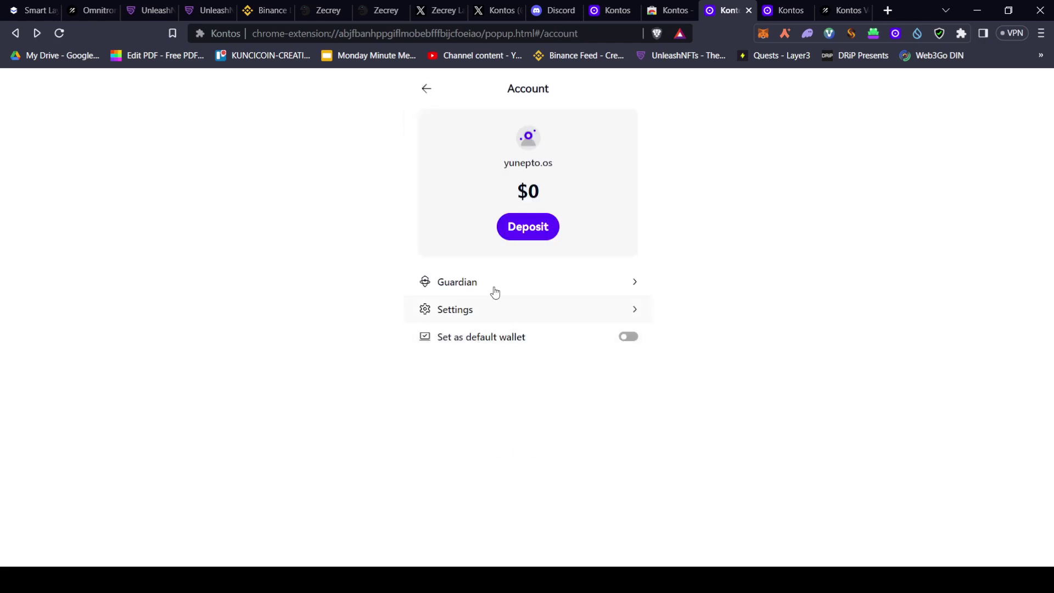
pyautogui.click(427, 89)
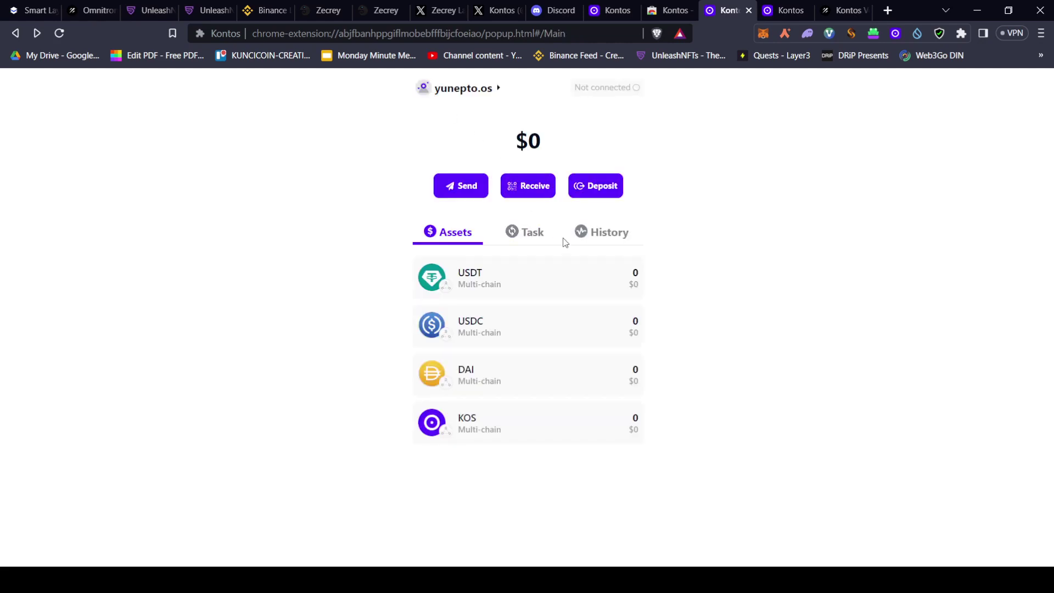
# View the empty transaction history and the Send page, then launch Deposit on bridge.kontos.io
pyautogui.click(591, 239)
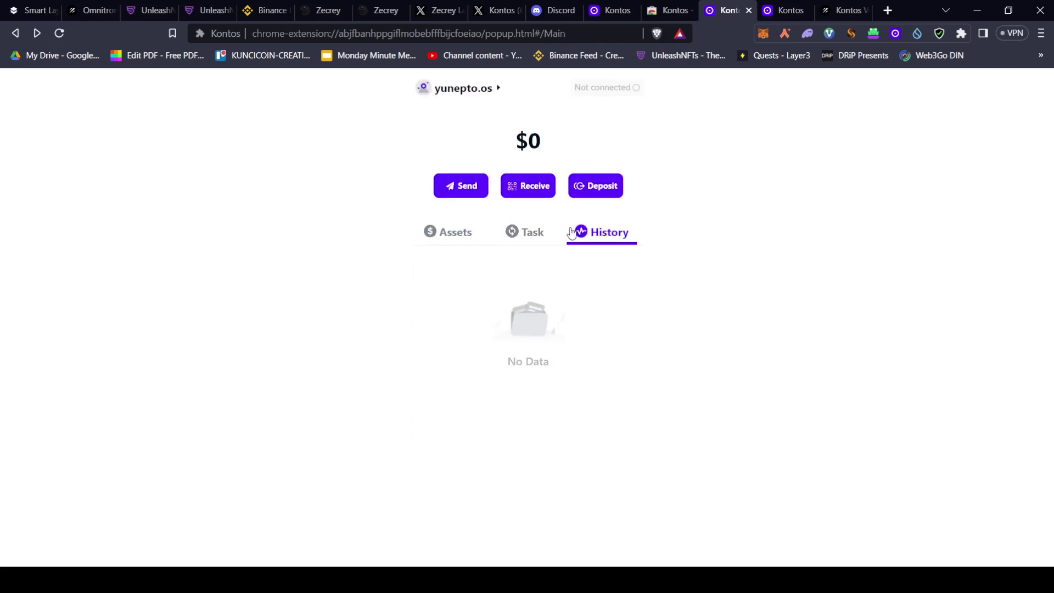
pyautogui.click(455, 235)
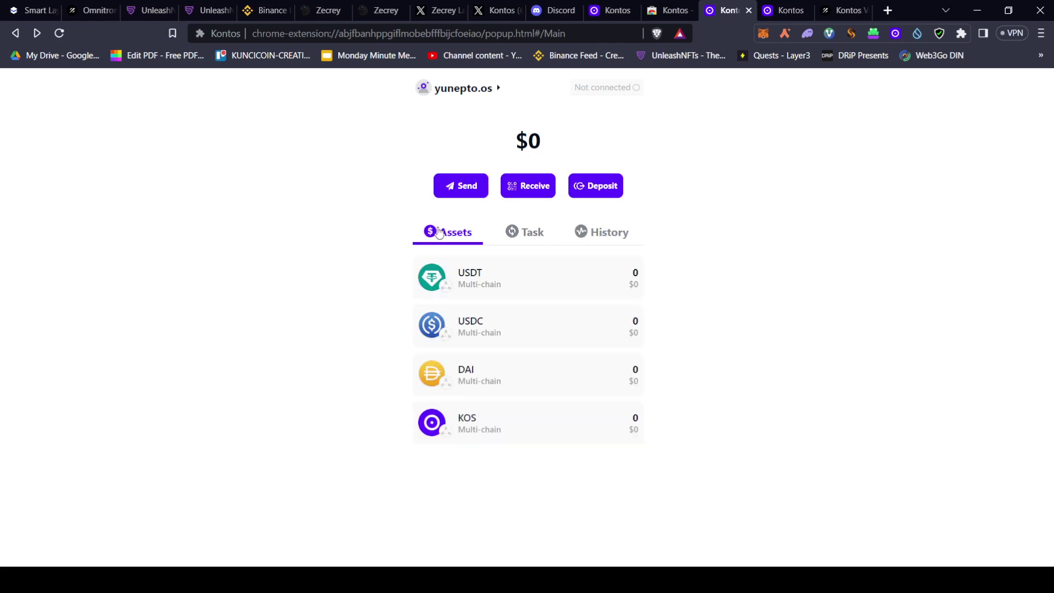
pyautogui.click(460, 187)
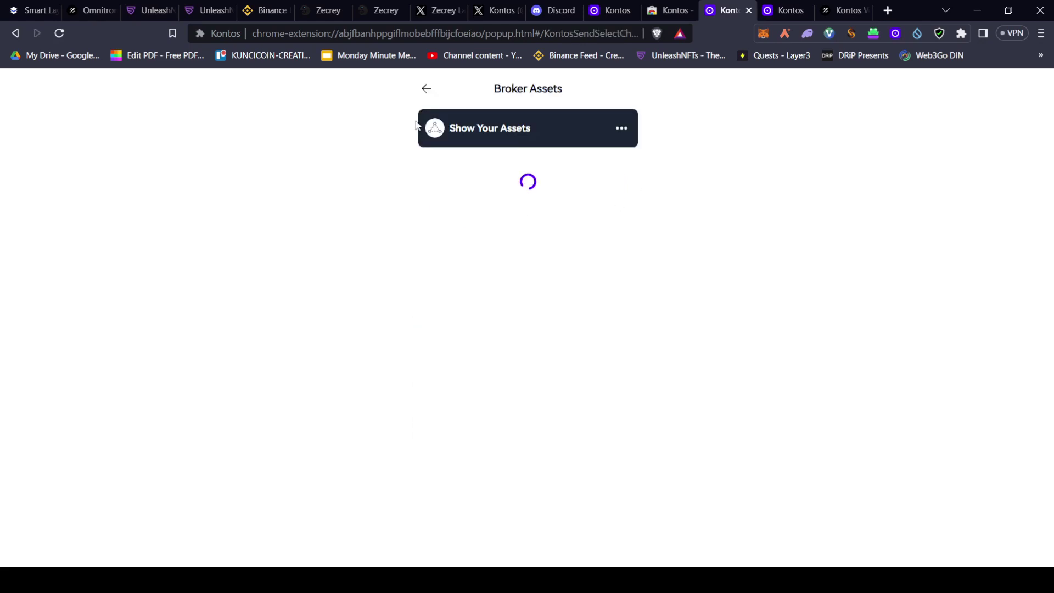
pyautogui.click(427, 89)
pyautogui.click(607, 193)
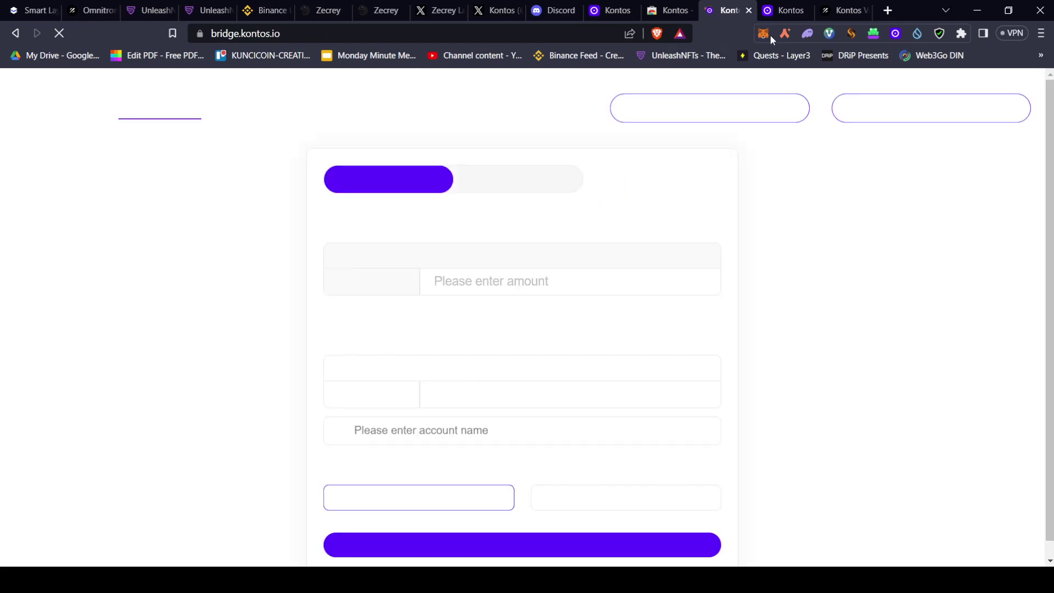
# Connect the Kontos account on the Kontos Gateway tab so its name fills the deposit recipient field
pyautogui.click(15, 33)
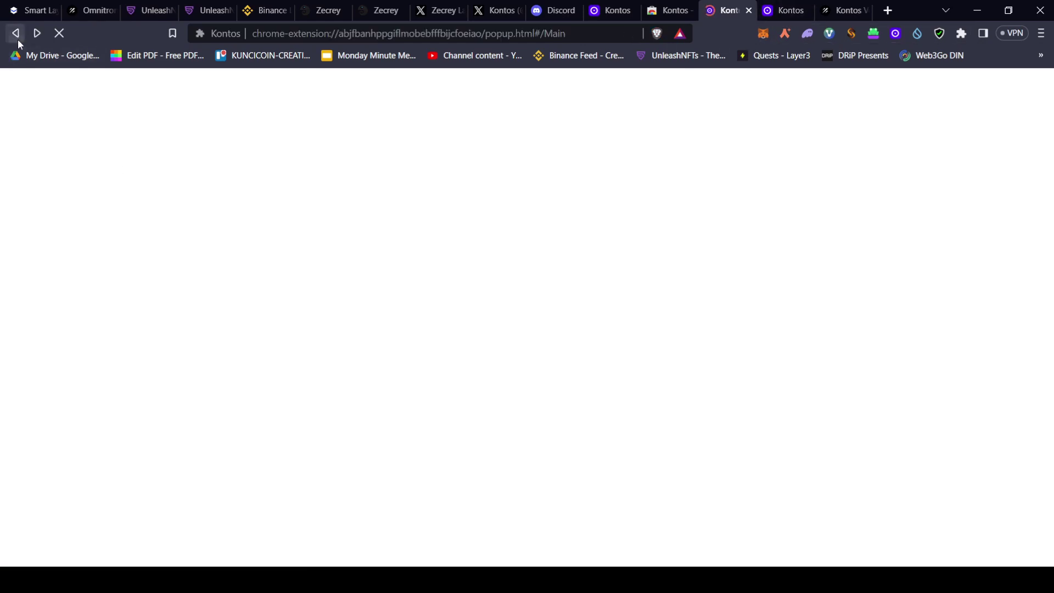
pyautogui.click(786, 10)
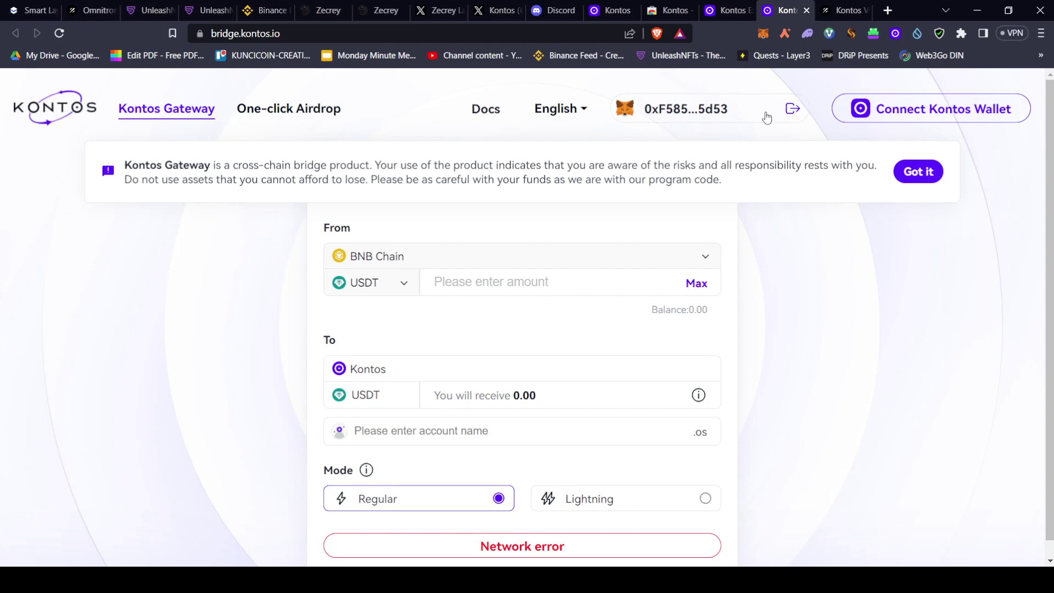
pyautogui.click(884, 111)
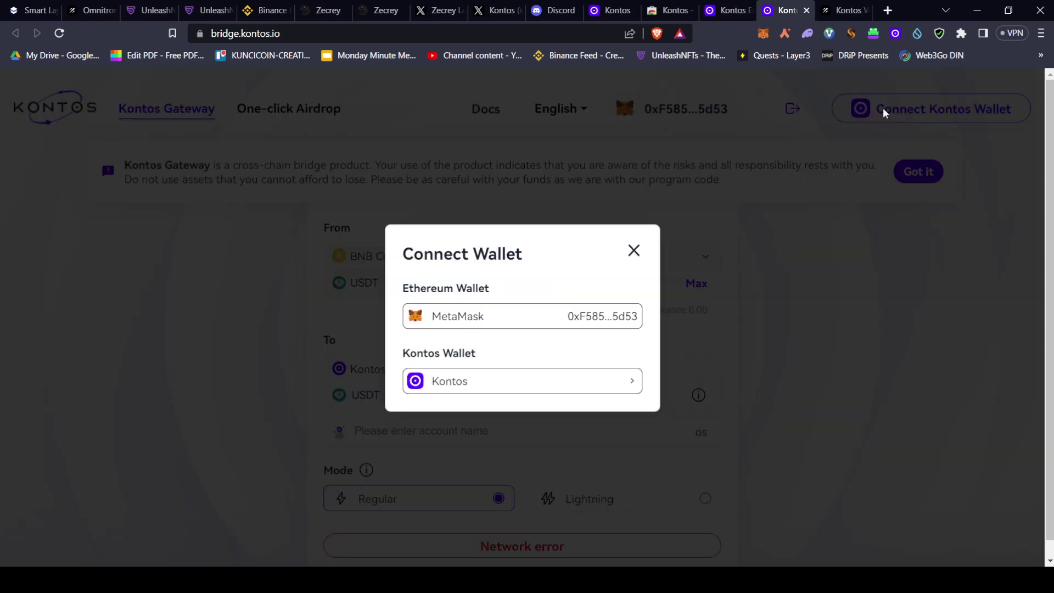
pyautogui.click(460, 386)
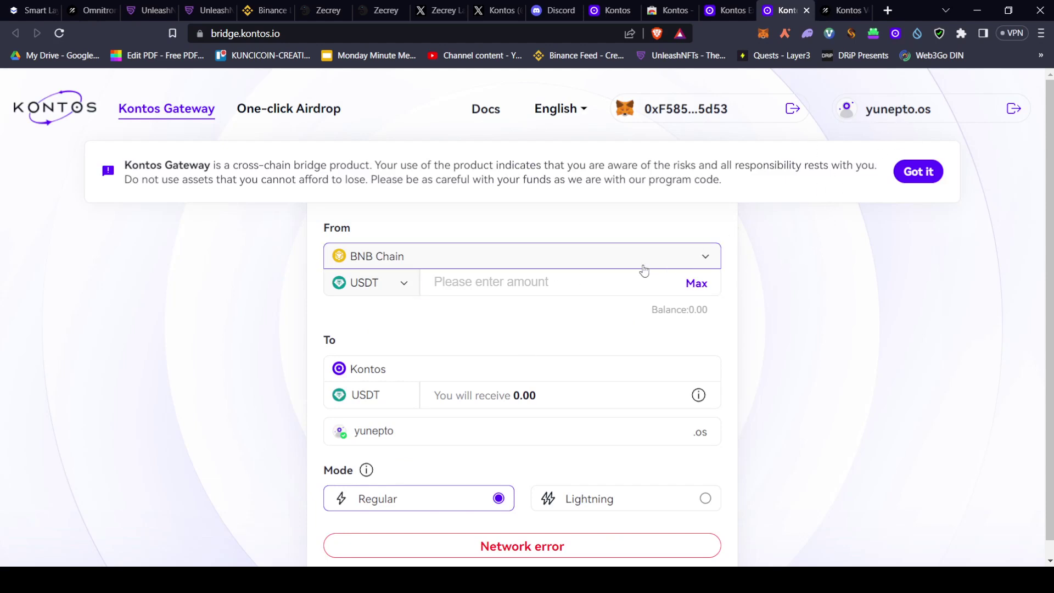
# Dismiss the Kontos Gateway risk notice and set BNB Chain as the source chain
pyautogui.click(934, 176)
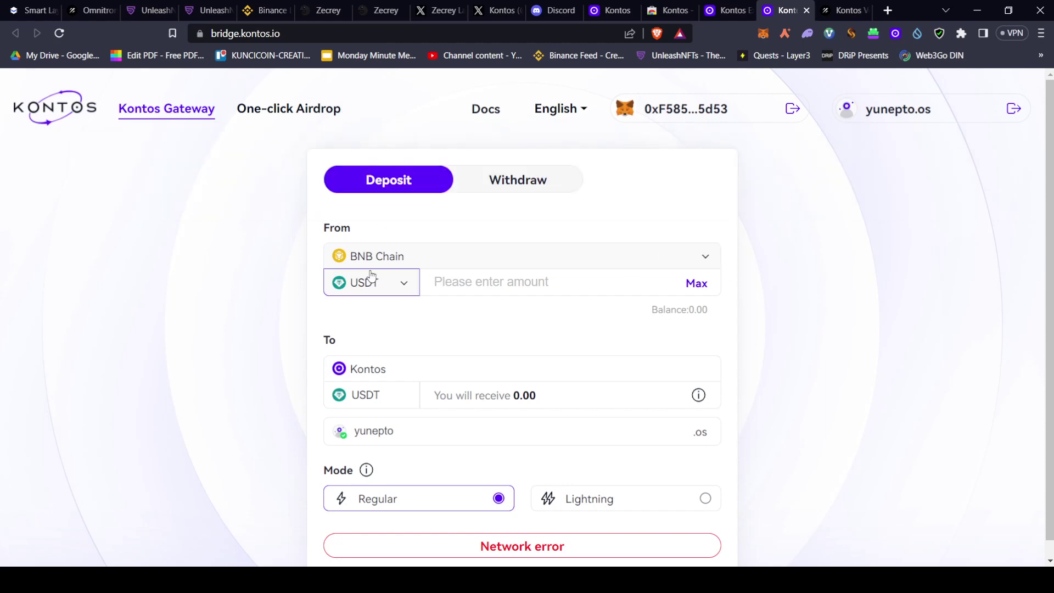
pyautogui.click(400, 267)
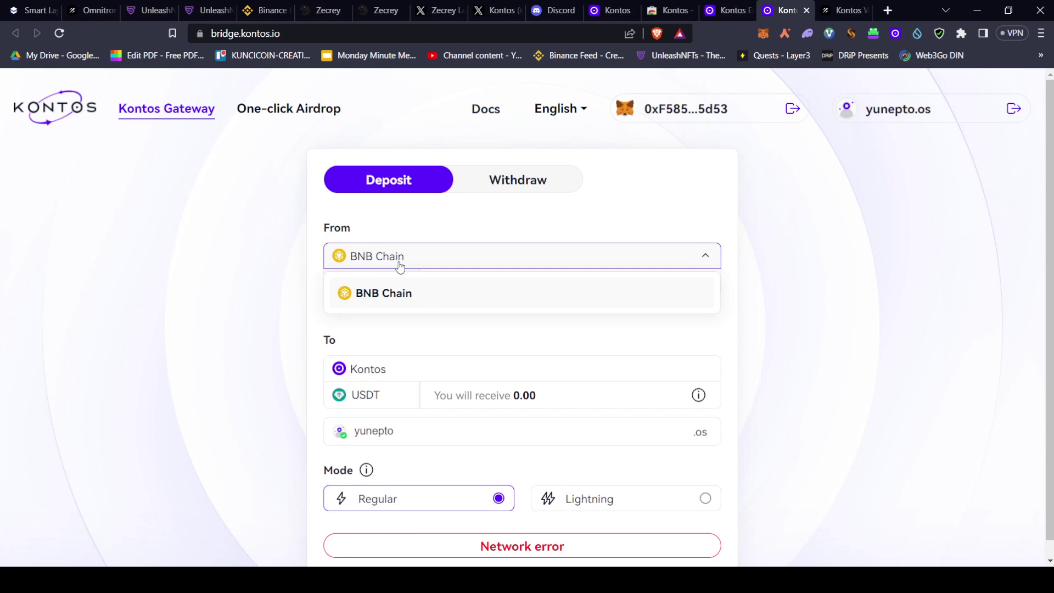
pyautogui.click(407, 303)
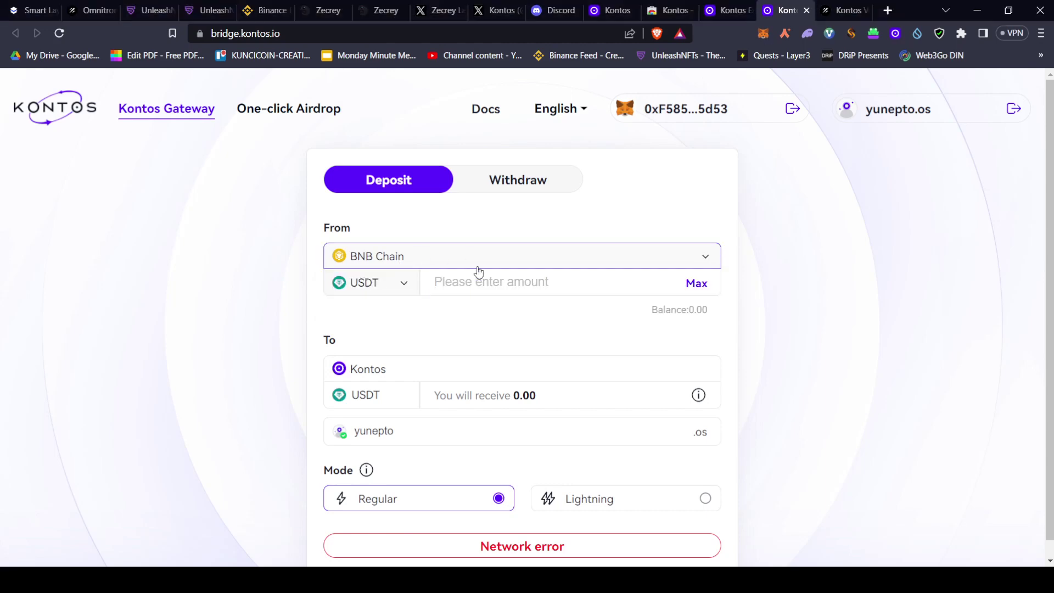
# Change the deposit token from USDT to USDC, with Kontos set to receive USDC
pyautogui.click(386, 283)
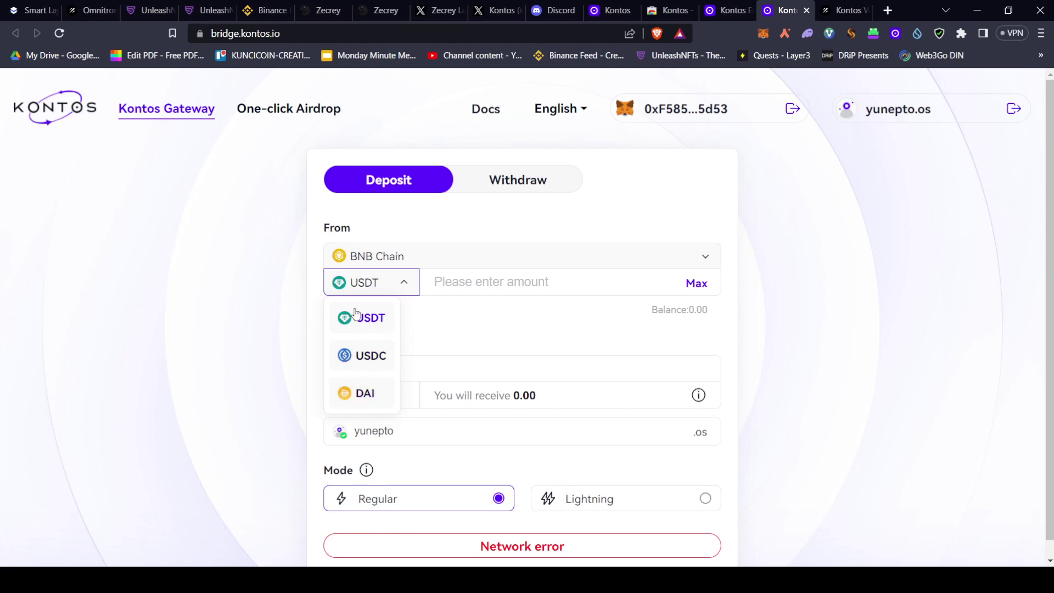
pyautogui.click(372, 292)
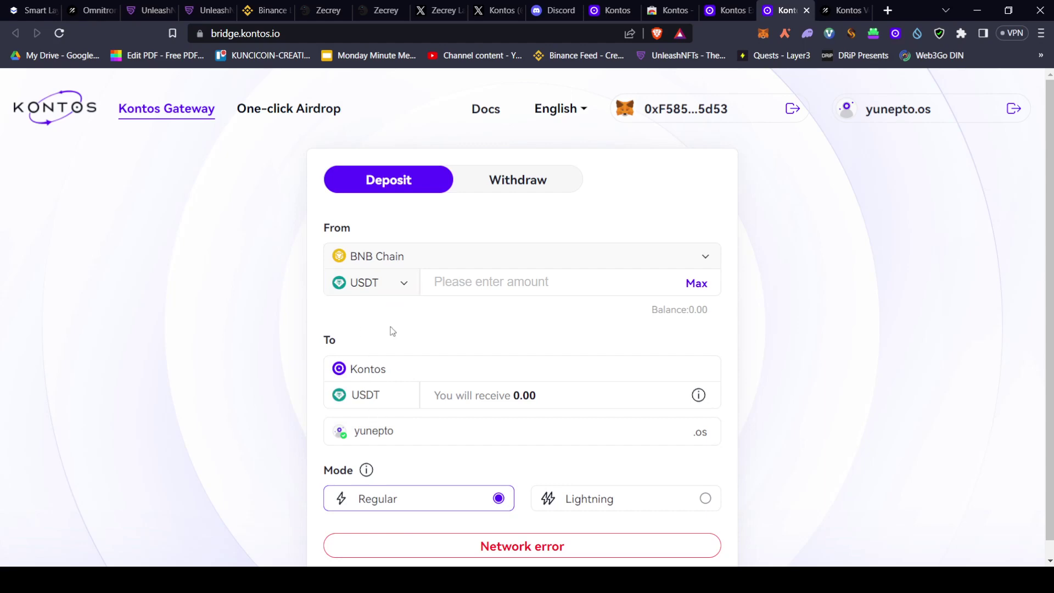
pyautogui.click(366, 281)
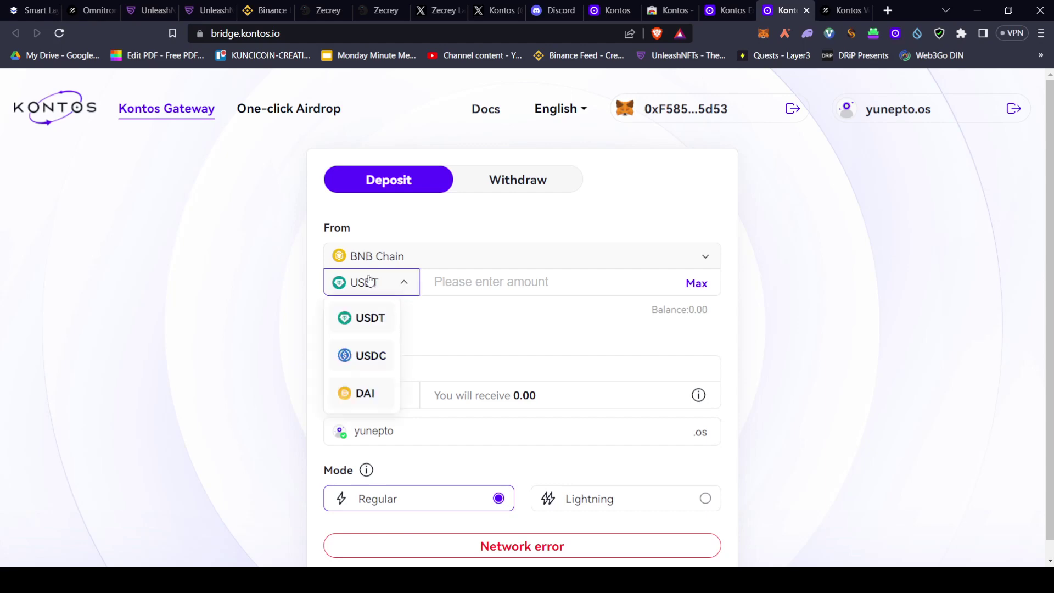
pyautogui.click(372, 357)
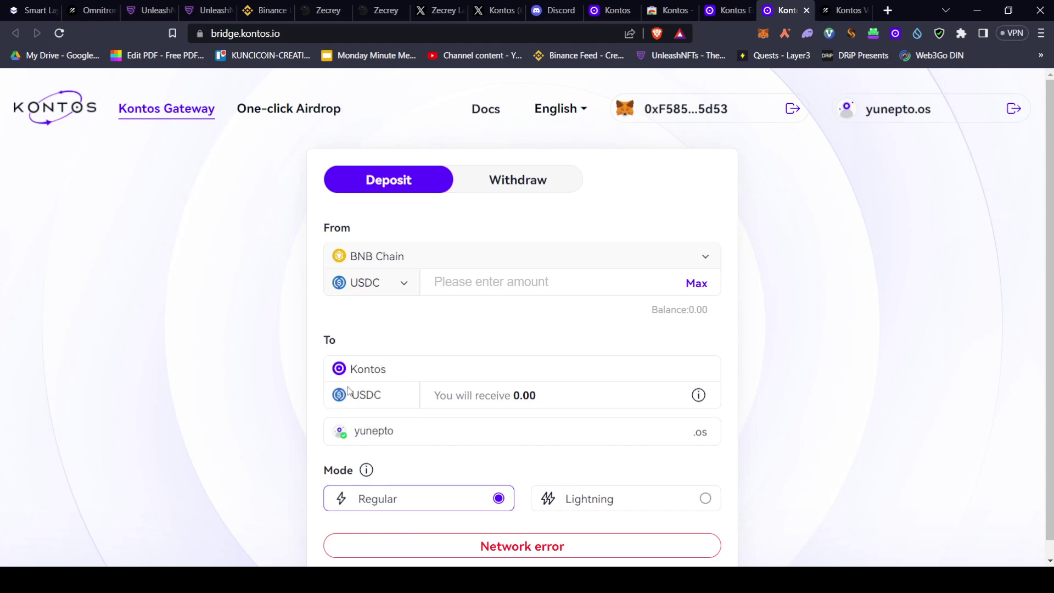
pyautogui.click(350, 278)
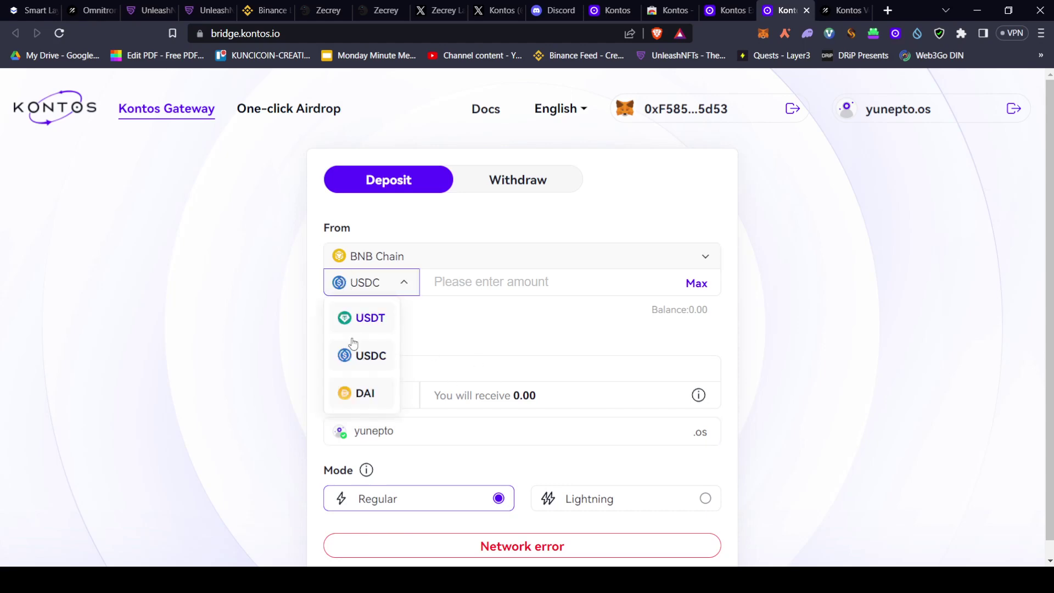
pyautogui.click(352, 396)
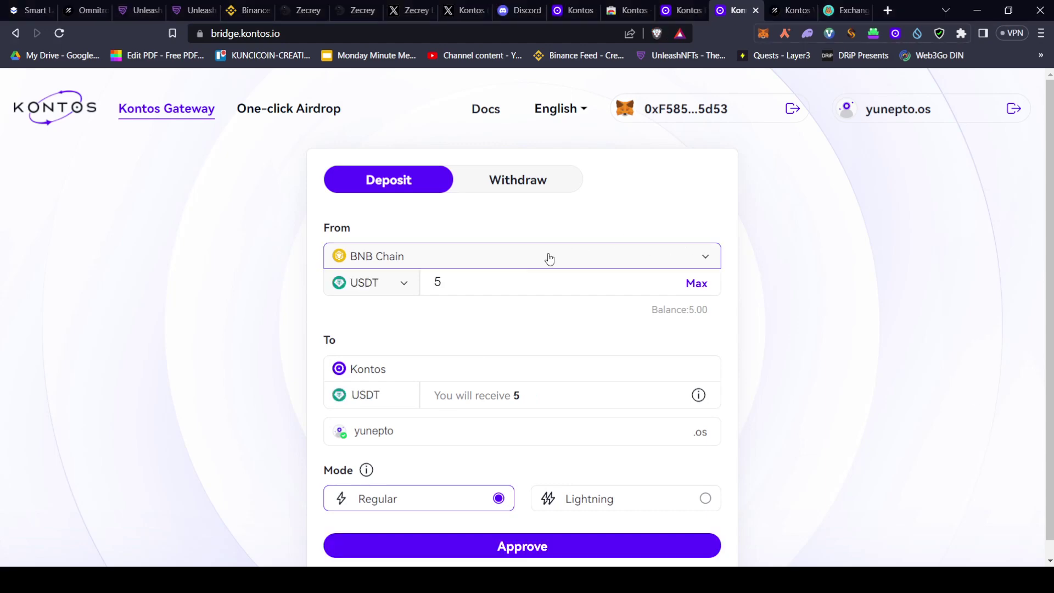
# Check the PancakeSwap page and keep BNB Chain as the 5 USDT deposit's source chain
pyautogui.click(428, 278)
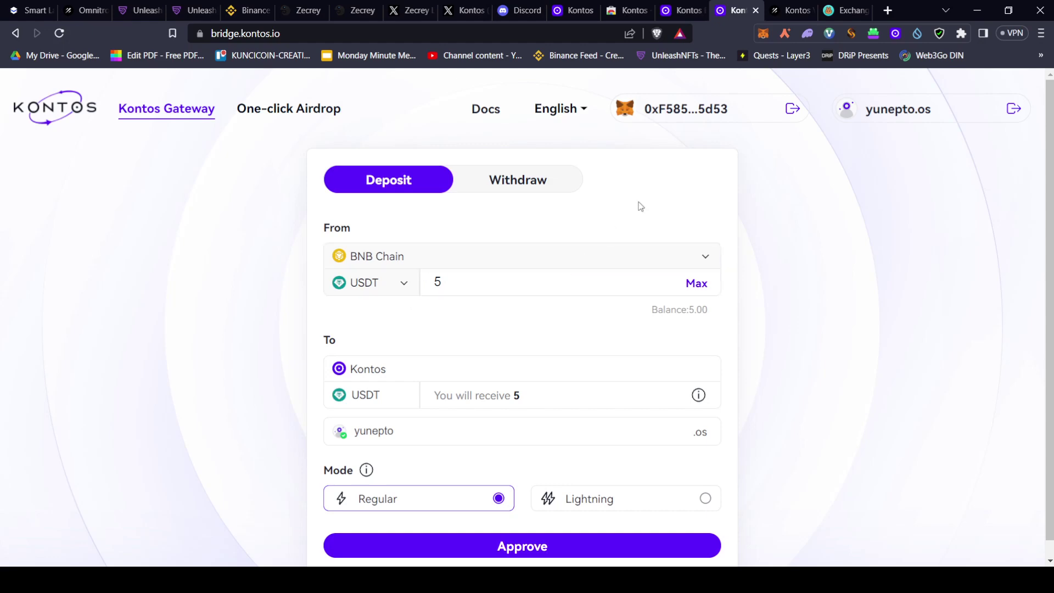
pyautogui.click(837, 9)
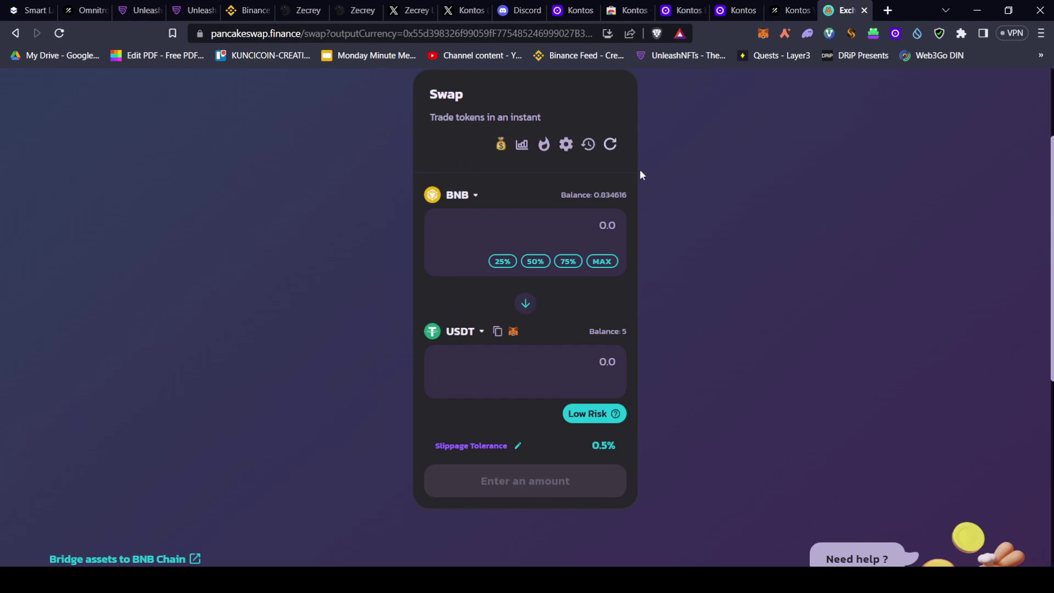
pyautogui.click(730, 12)
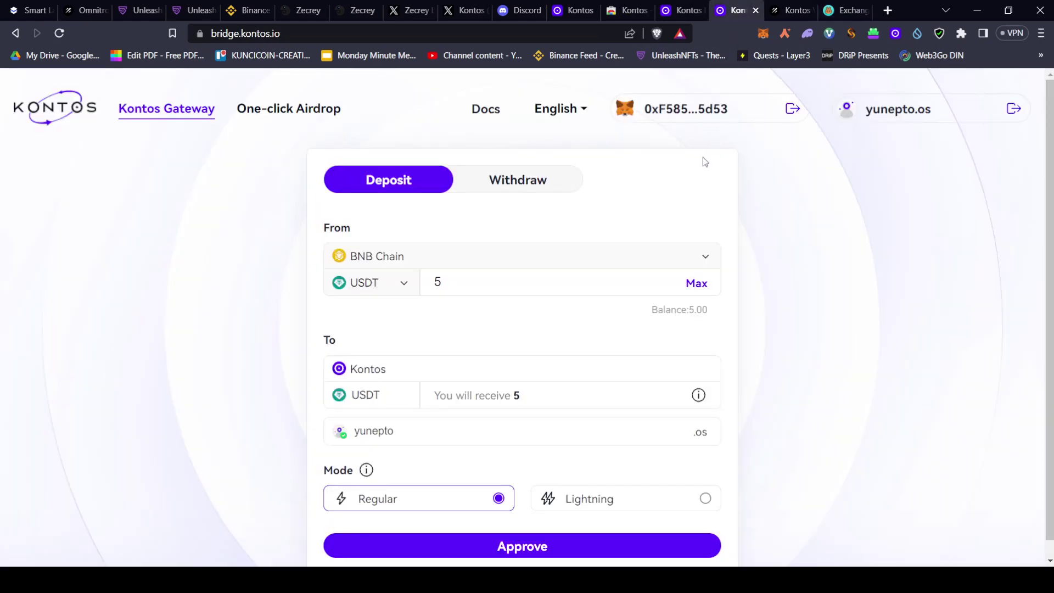
pyautogui.click(395, 265)
pyautogui.click(380, 293)
# Read the Mode info tooltip, keep Regular mode, and approve spending the 5 USDT
pyautogui.scroll(-1, 393, 507)
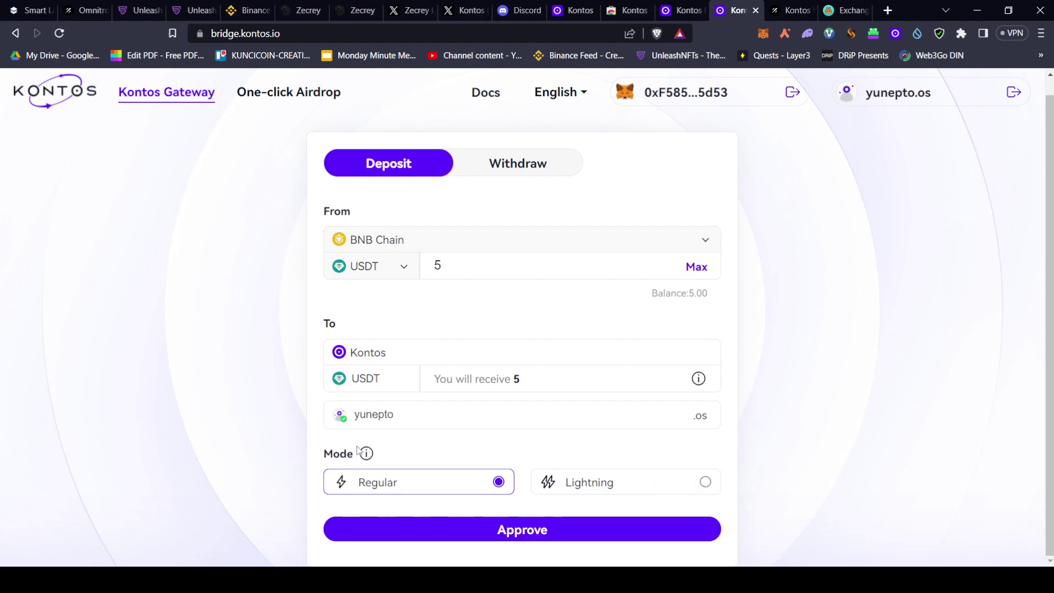
pyautogui.moveTo(366, 453)
pyautogui.scroll(-1, 368, 456)
pyautogui.scroll(1, 373, 463)
pyautogui.scroll(-1, 373, 463)
pyautogui.scroll(1, 373, 463)
pyautogui.scroll(-1, 367, 449)
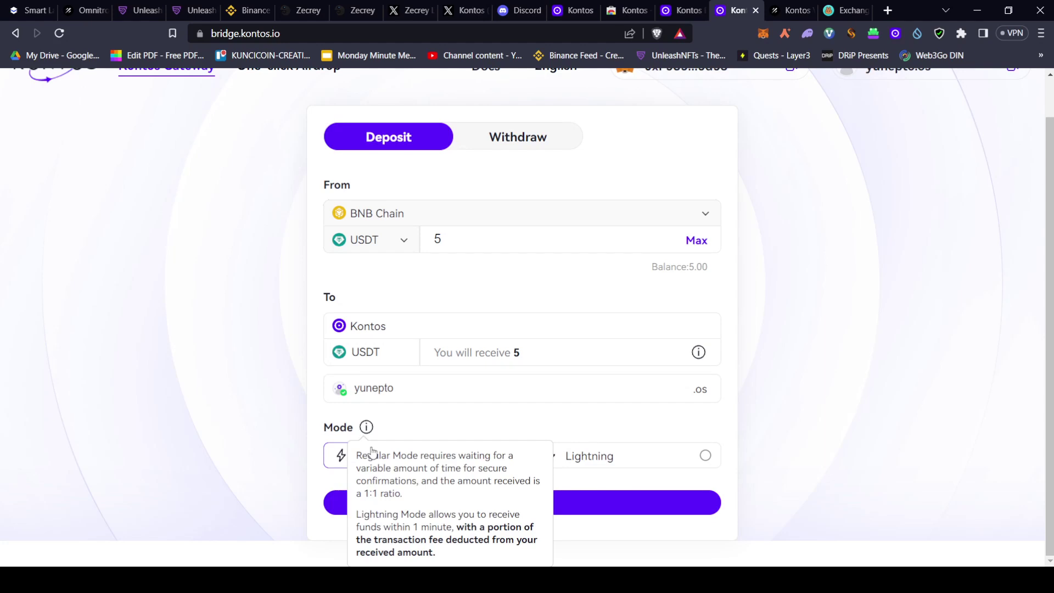
pyautogui.scroll(1, 468, 478)
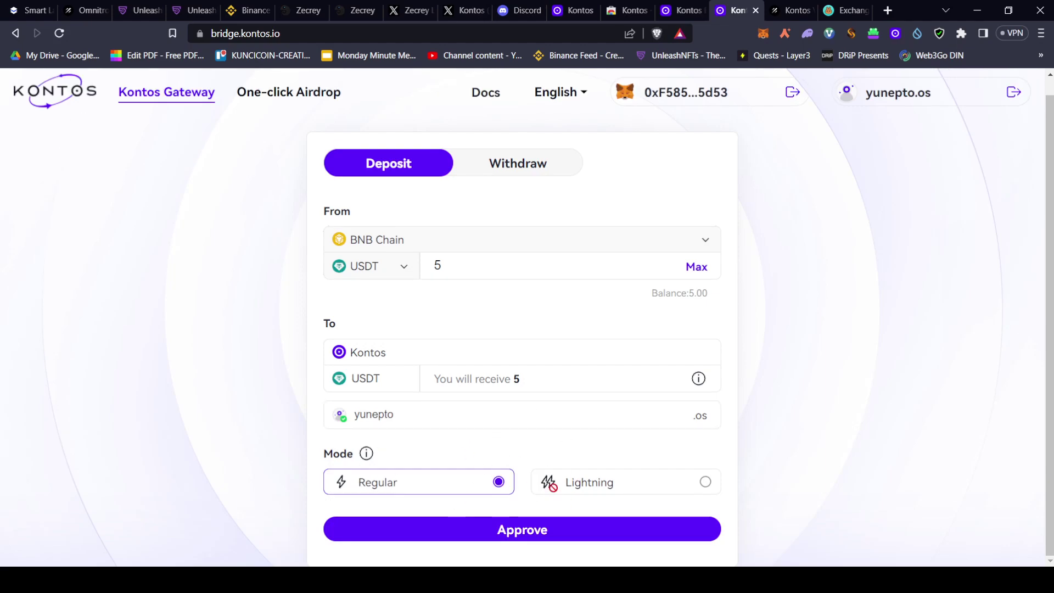
pyautogui.click(483, 531)
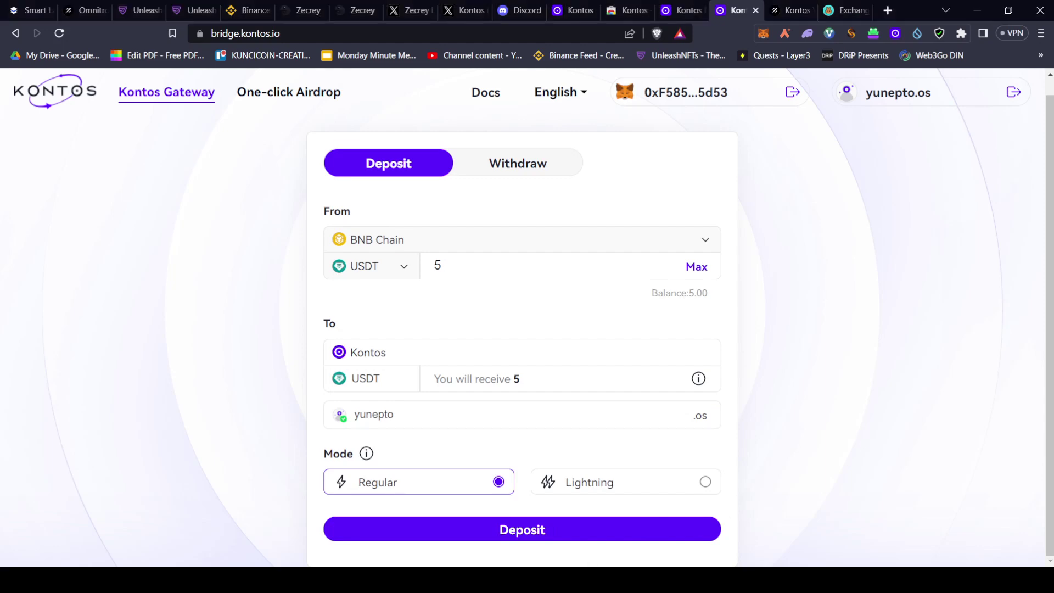
# Submit the 5 USDT deposit and place MetaMask beside the Kontos tabs to track the Lock transaction
pyautogui.click(522, 535)
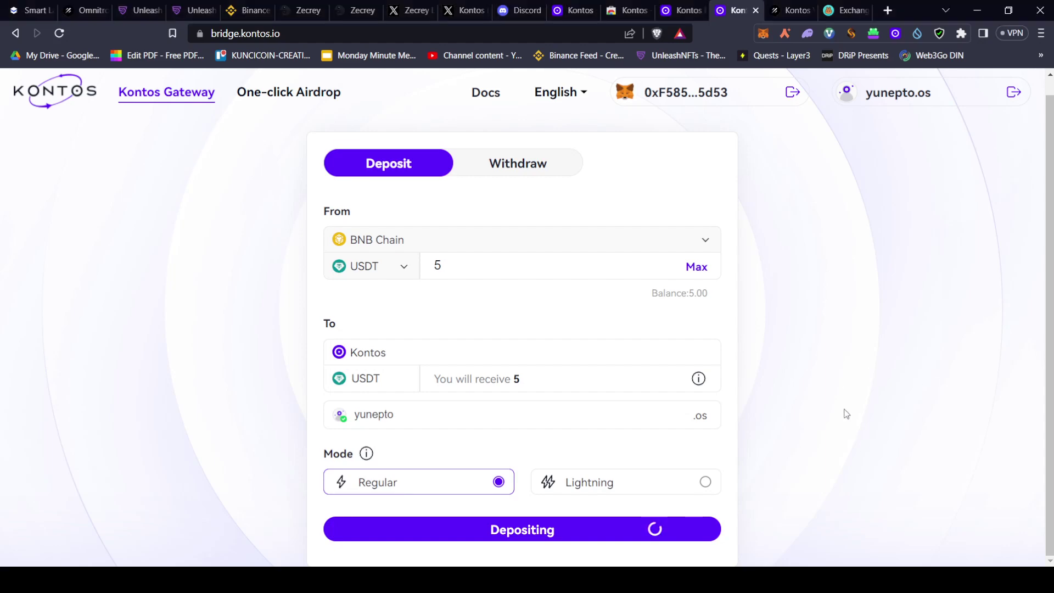
pyautogui.click(763, 33)
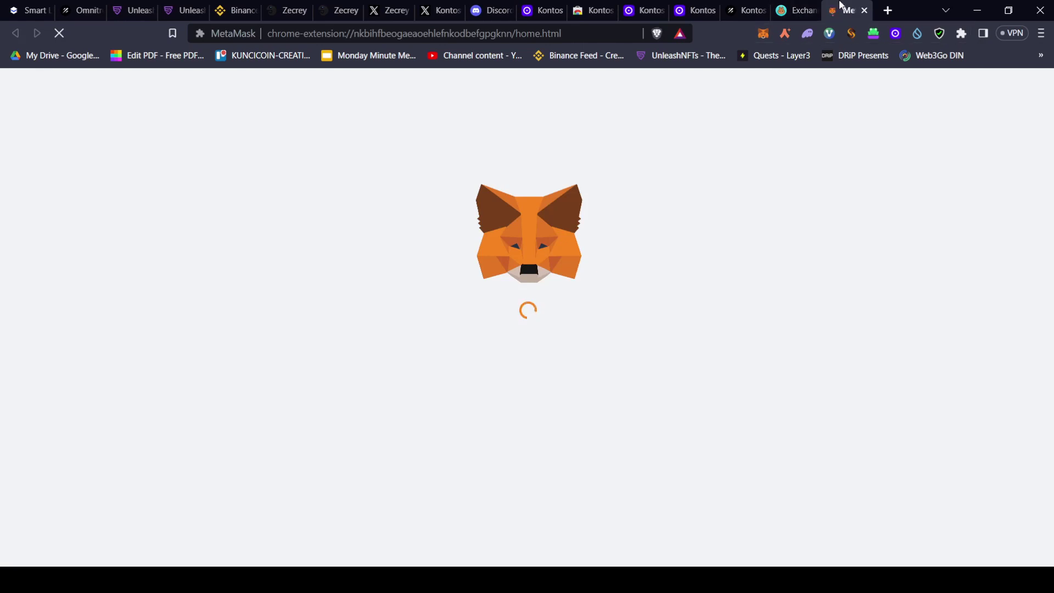
pyautogui.moveTo(842, 4); pyautogui.dragTo(741, 5)
pyautogui.scroll(-1, 669, 187)
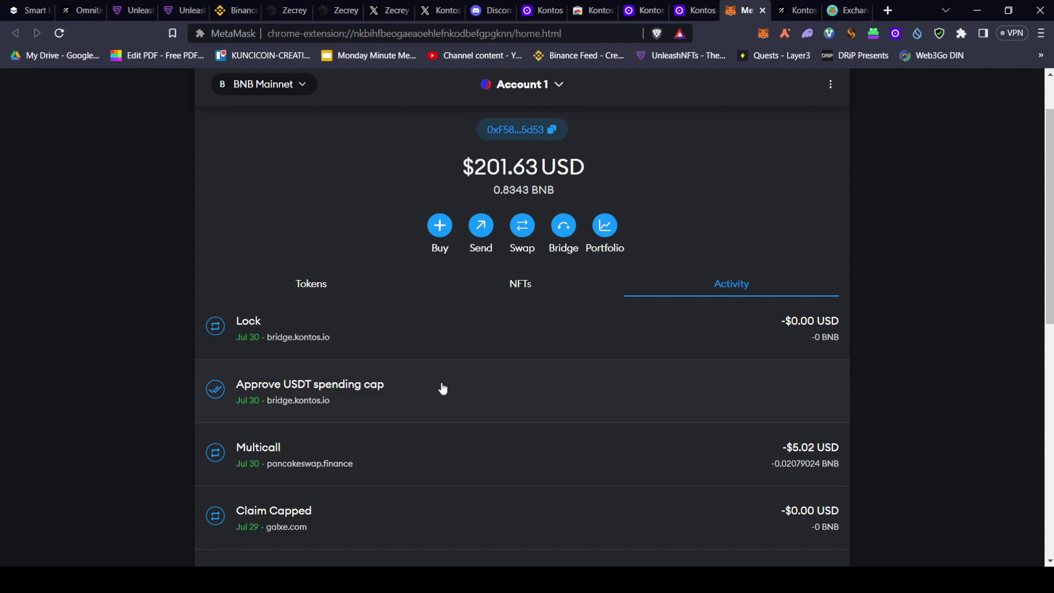
# Inspect the USDT spending-cap approval and Lock transaction details in MetaMask's activity
pyautogui.click(443, 388)
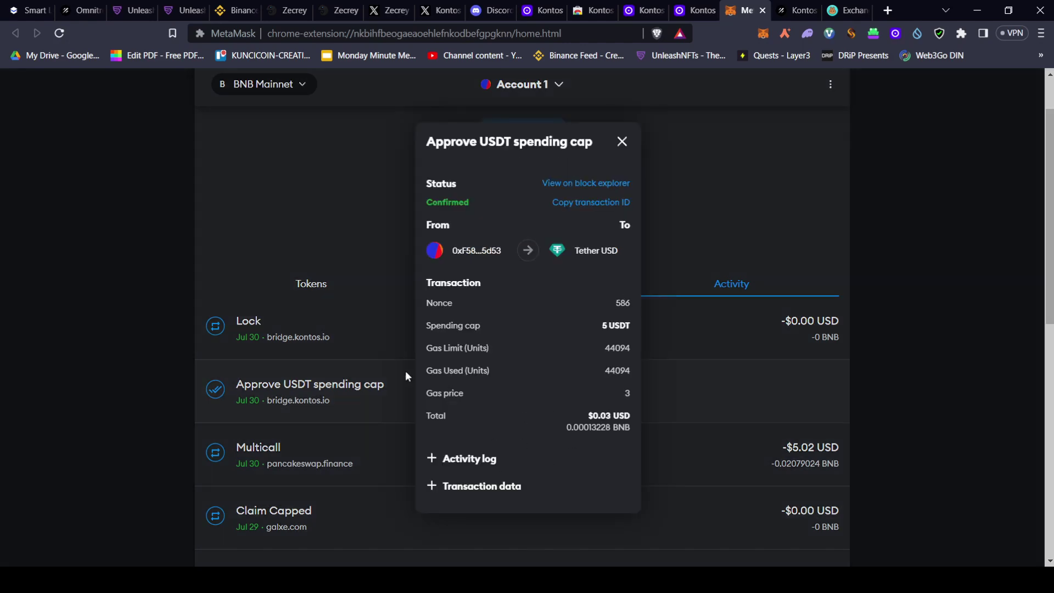
pyautogui.click(339, 348)
pyautogui.click(321, 339)
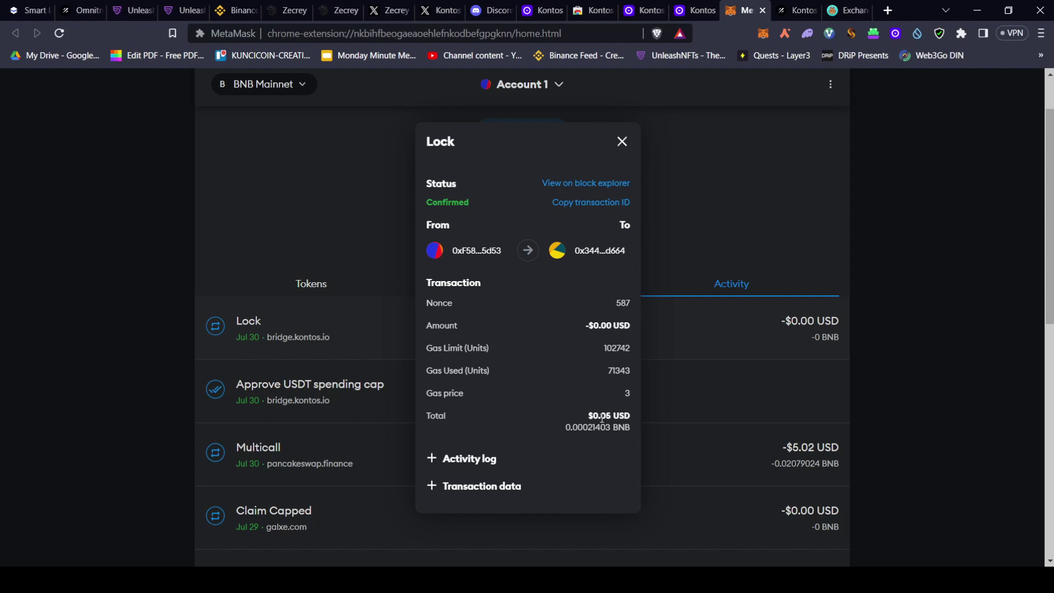
pyautogui.click(915, 256)
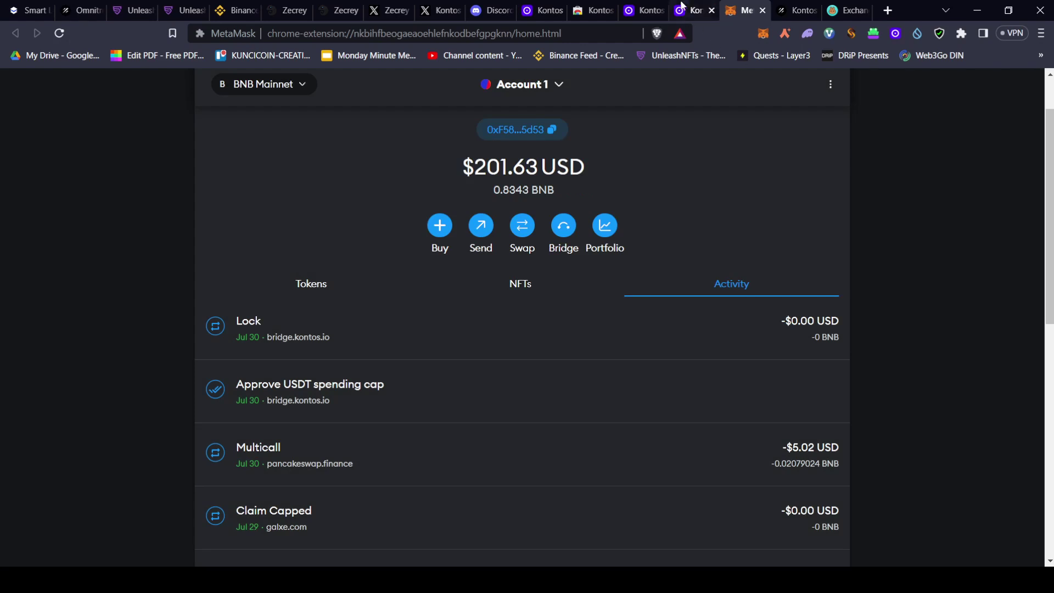
pyautogui.click(695, 10)
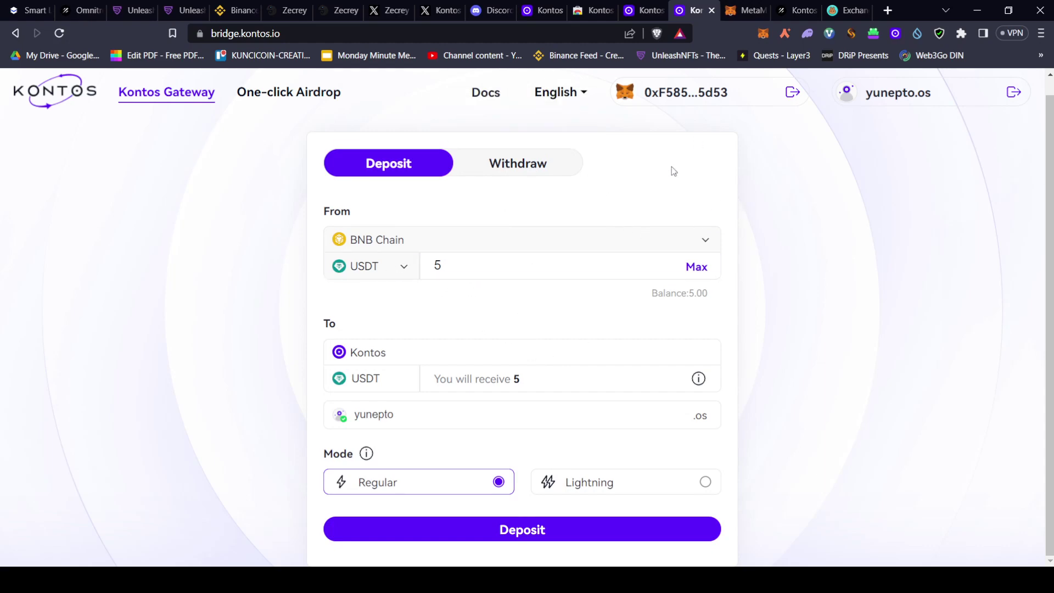
# Check the Tether USD token details and its approval entry, then return to the Activity list
pyautogui.click(745, 10)
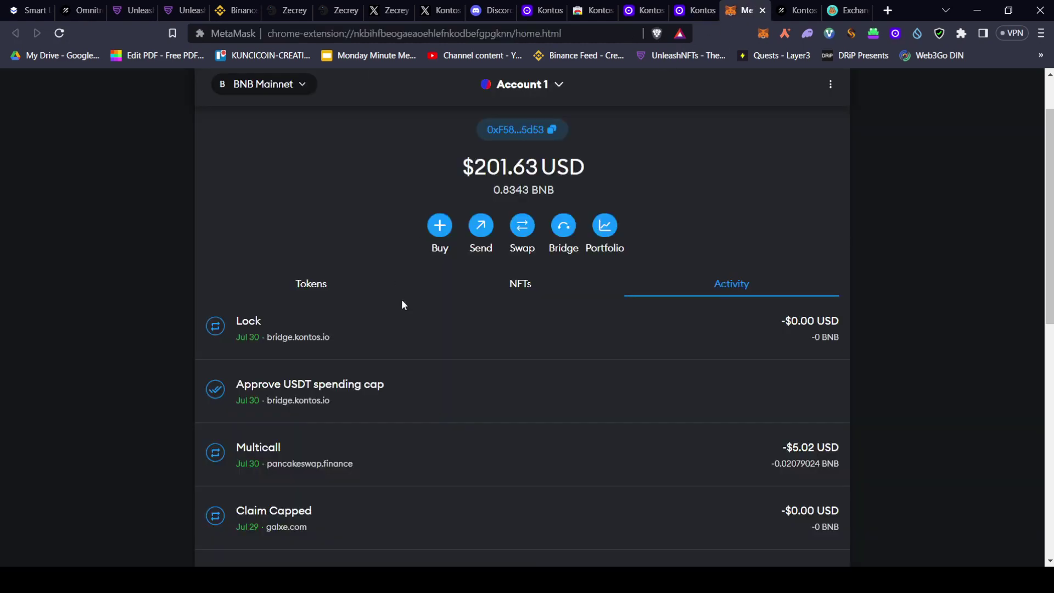
pyautogui.click(325, 286)
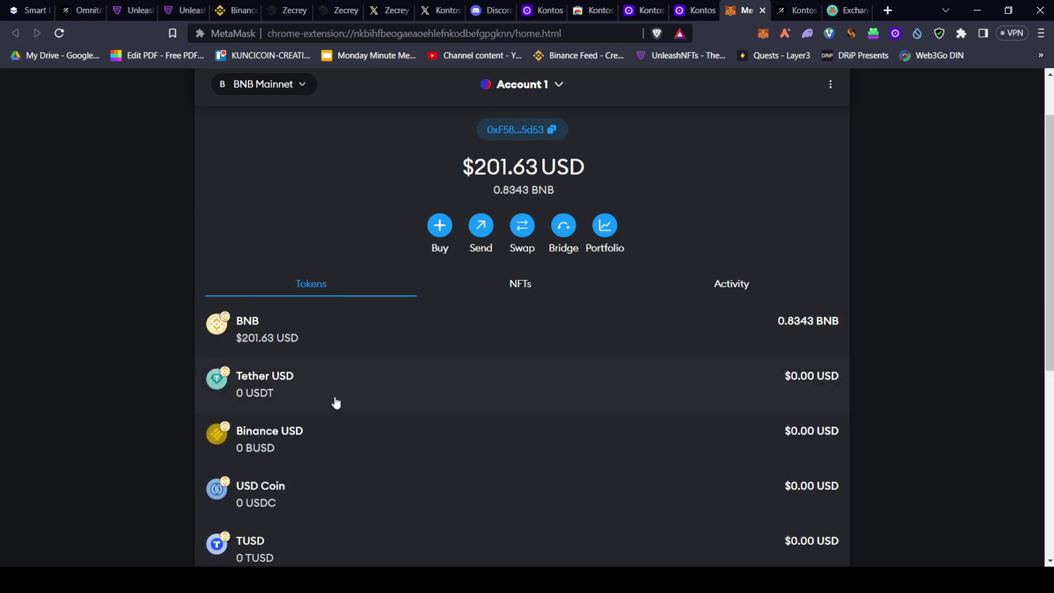
pyautogui.click(337, 405)
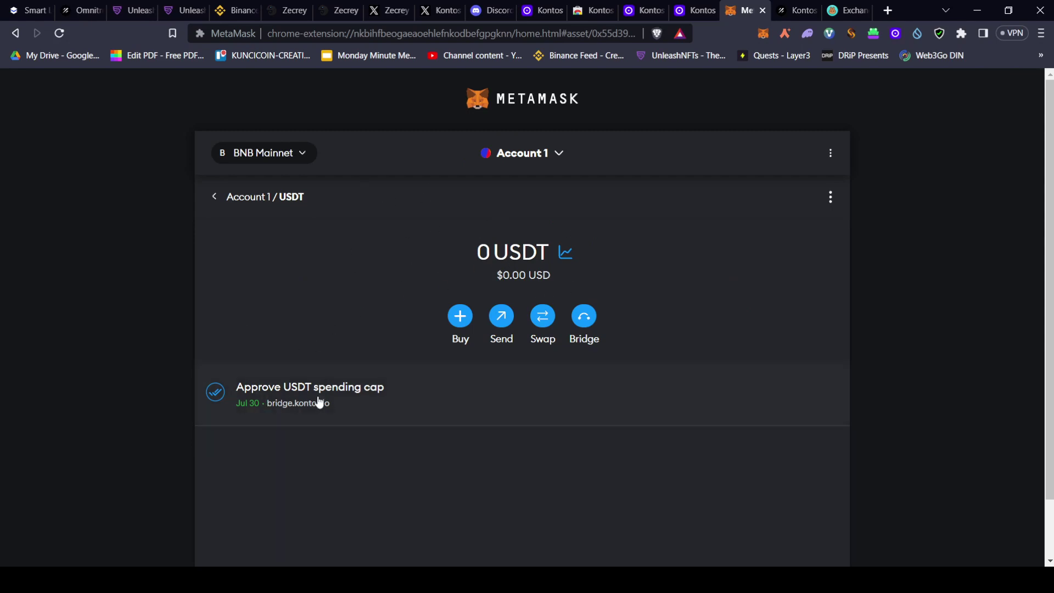
pyautogui.click(250, 397)
pyautogui.click(360, 352)
pyautogui.click(220, 187)
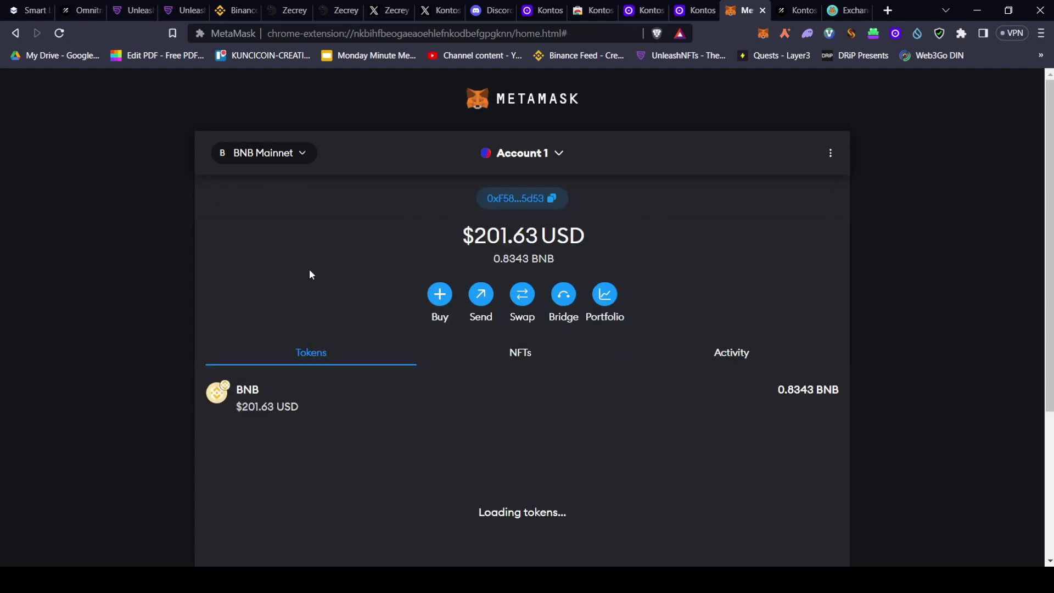
pyautogui.click(717, 354)
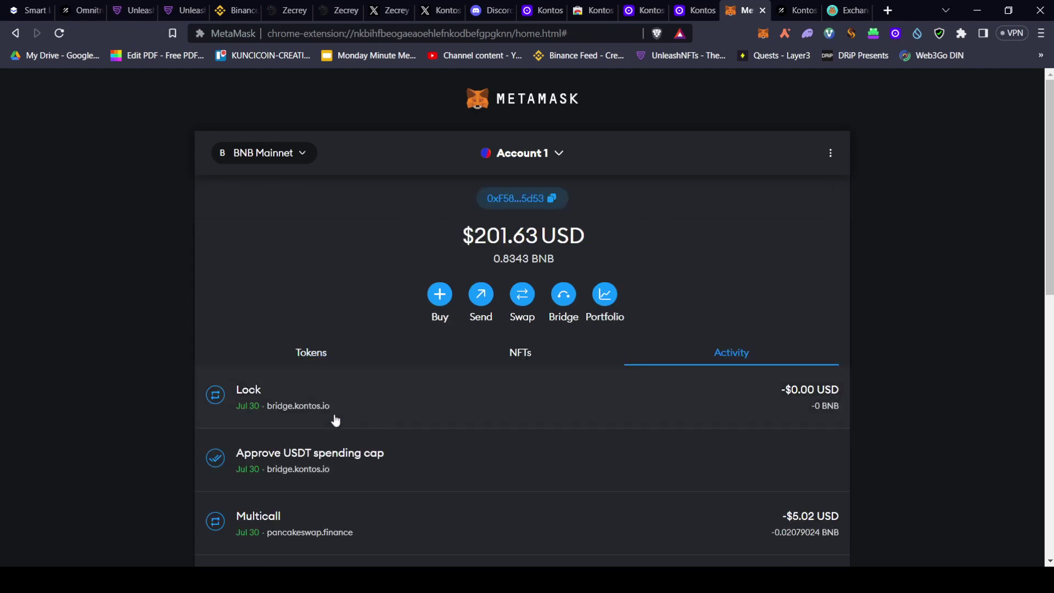
pyautogui.click(687, 6)
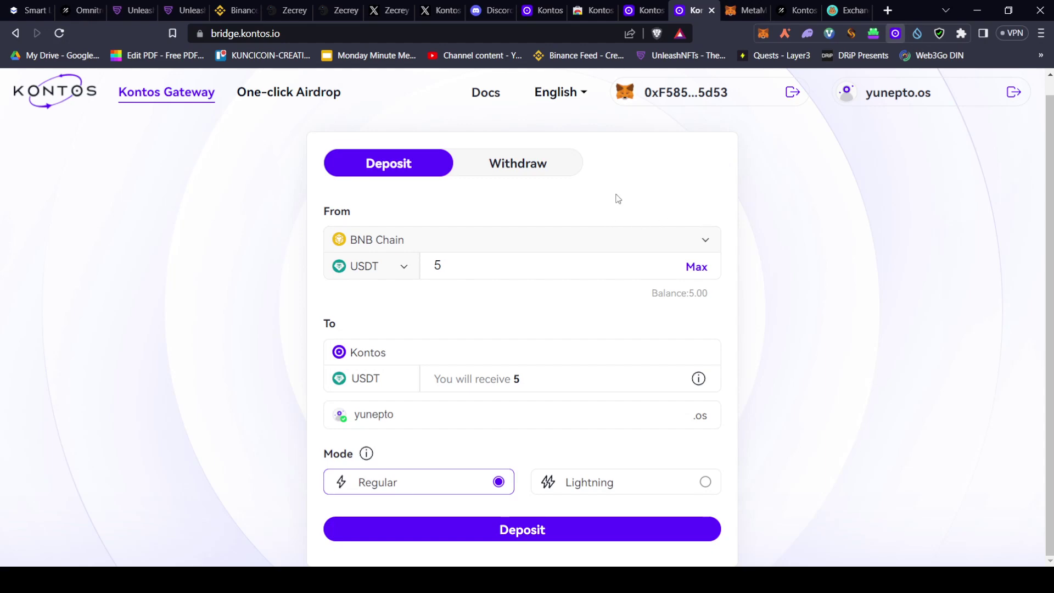
# Reload the Kontos wallet to show the 5 USDT ($5) balance, view USDT details, and start Send
pyautogui.click(648, 10)
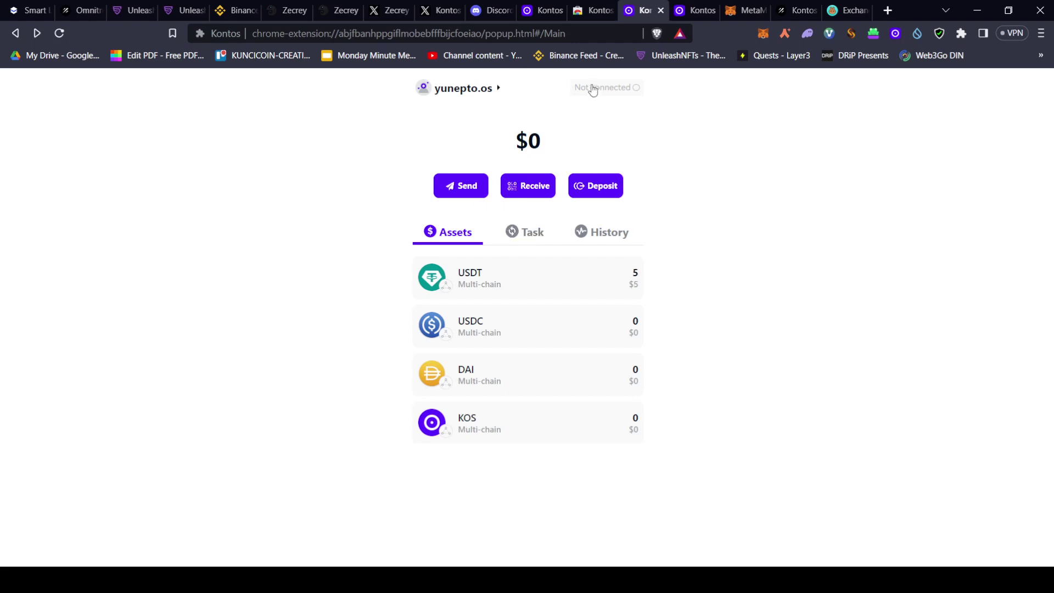
pyautogui.click(60, 33)
pyautogui.click(511, 280)
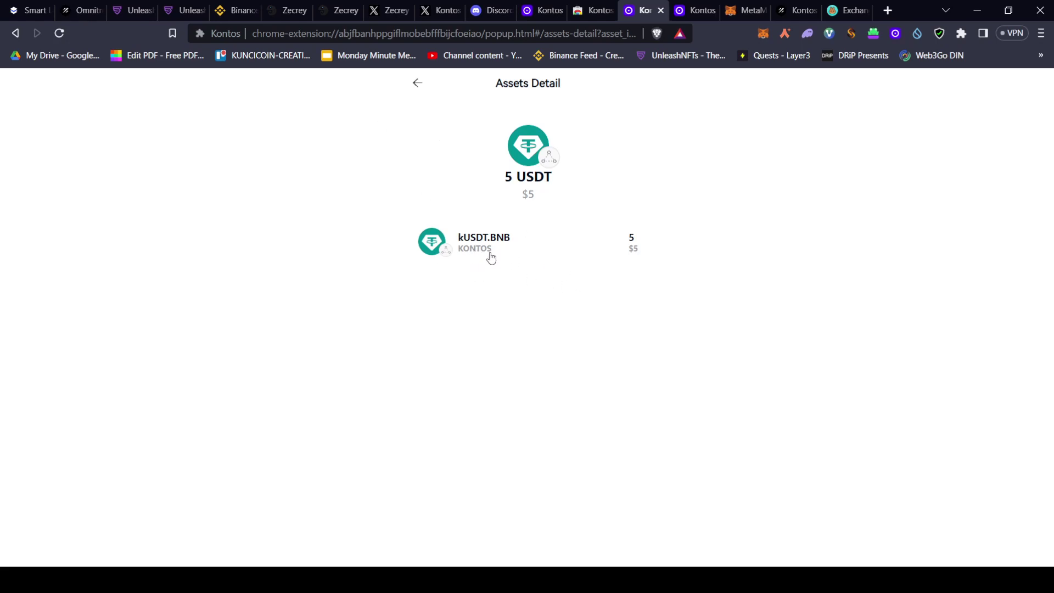
pyautogui.click(418, 83)
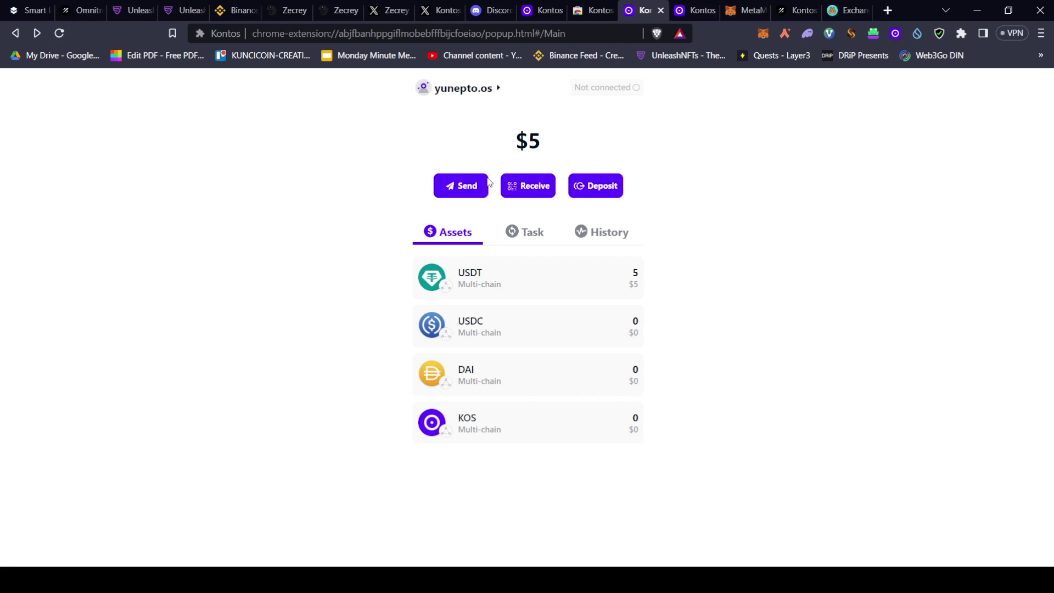
pyautogui.click(467, 197)
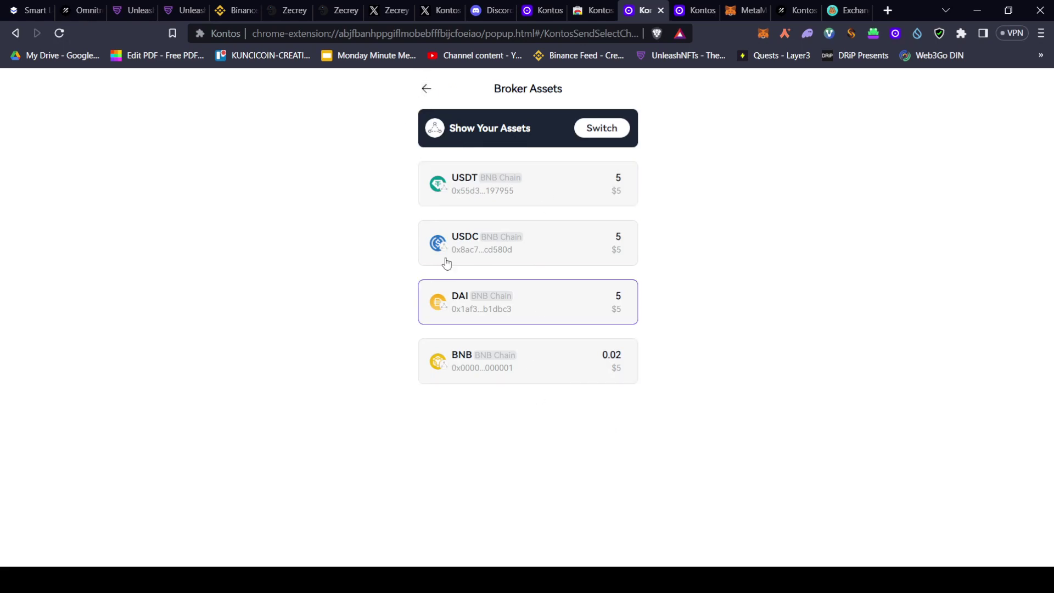
# Copy the Kontos wallet's receiving address from its Receive page
pyautogui.click(425, 87)
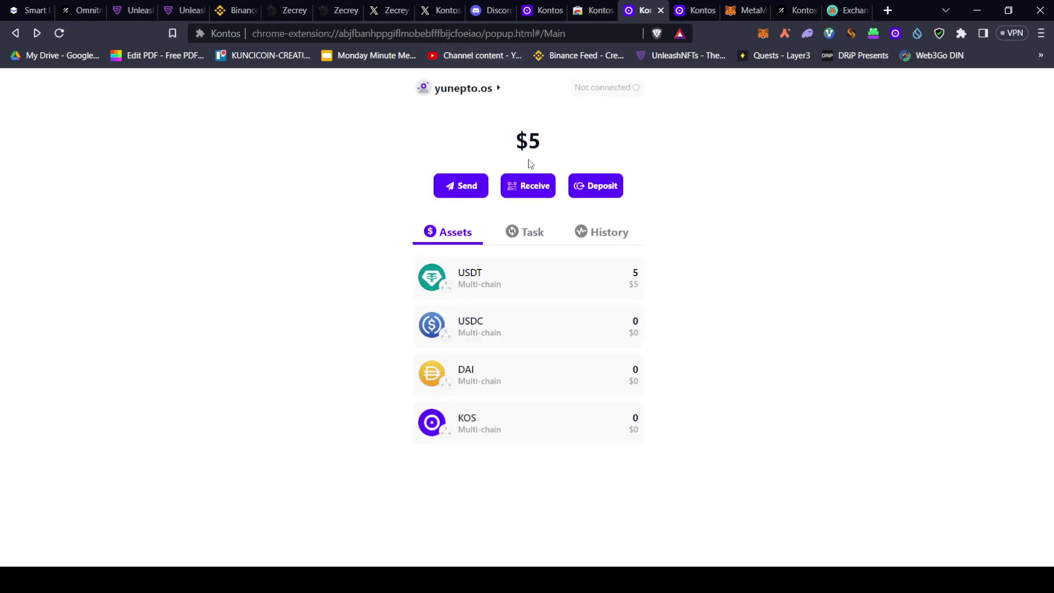
pyautogui.click(531, 184)
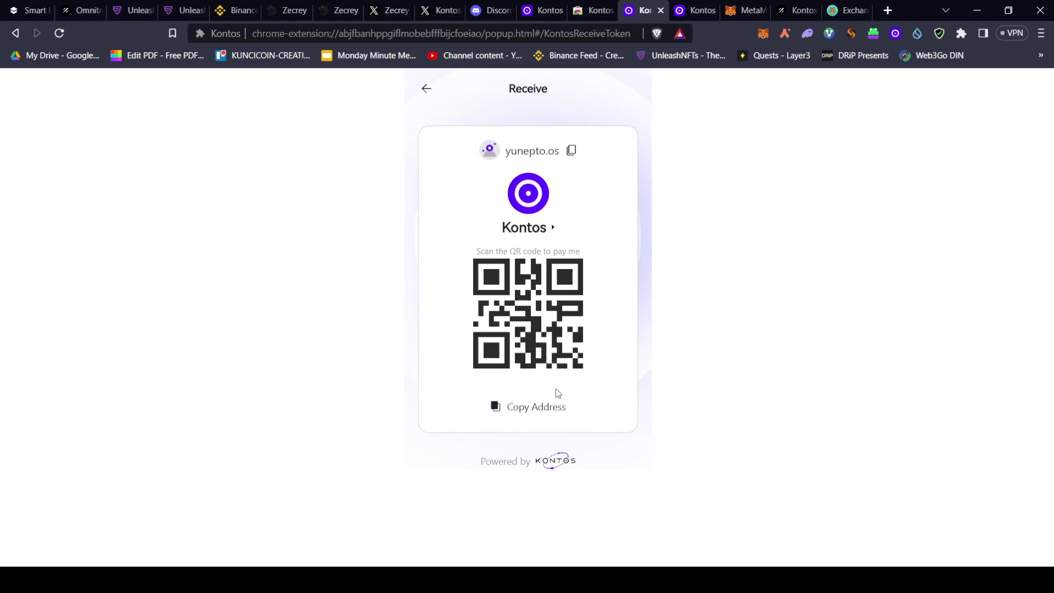
pyautogui.click(530, 406)
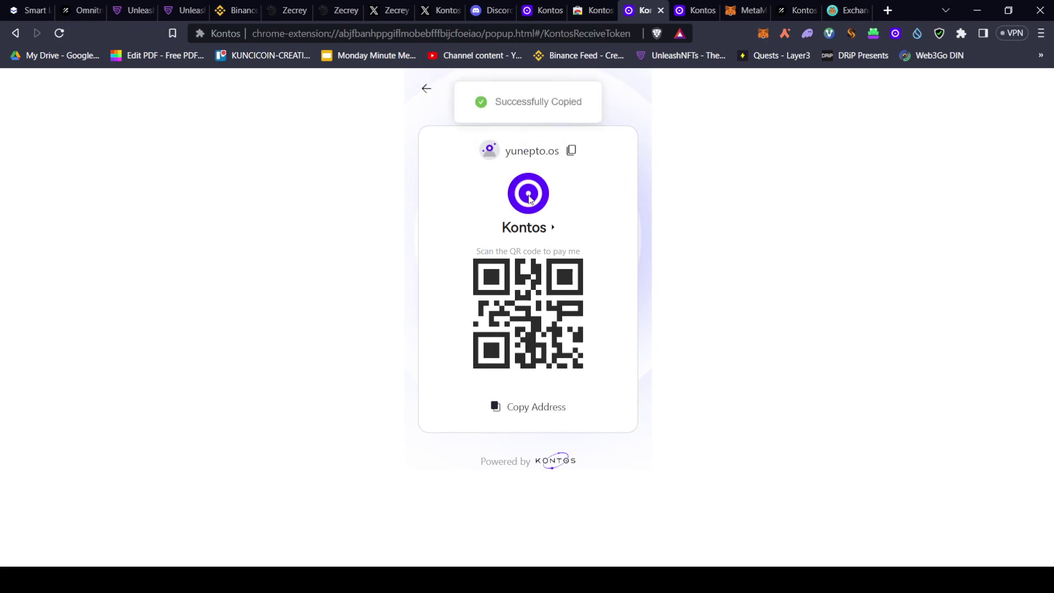
# Return to the Kontos wallet home showing $5 in USDT and start a new send
pyautogui.click(696, 10)
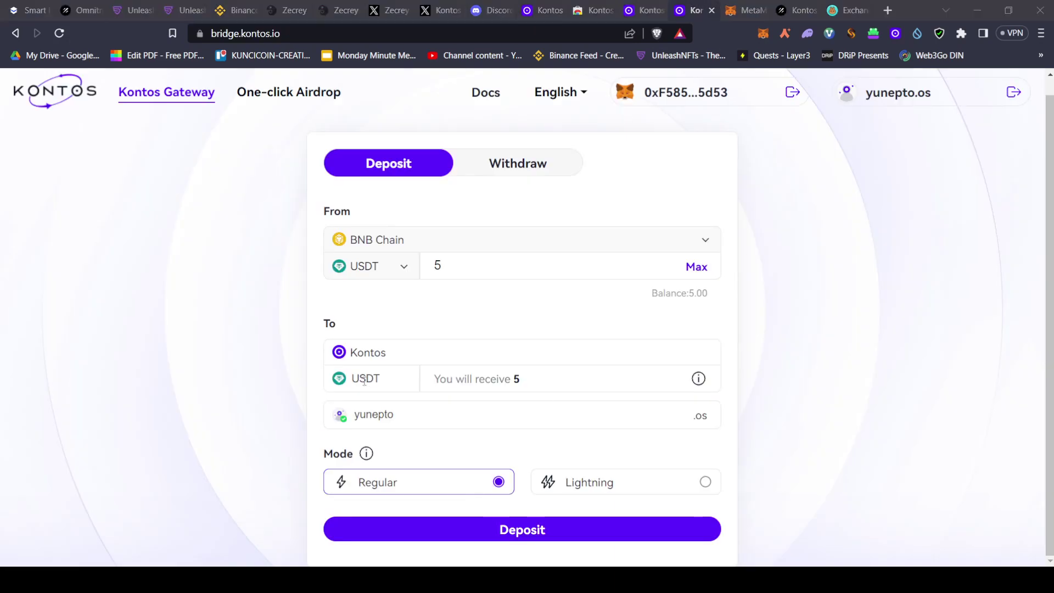
pyautogui.click(243, 273)
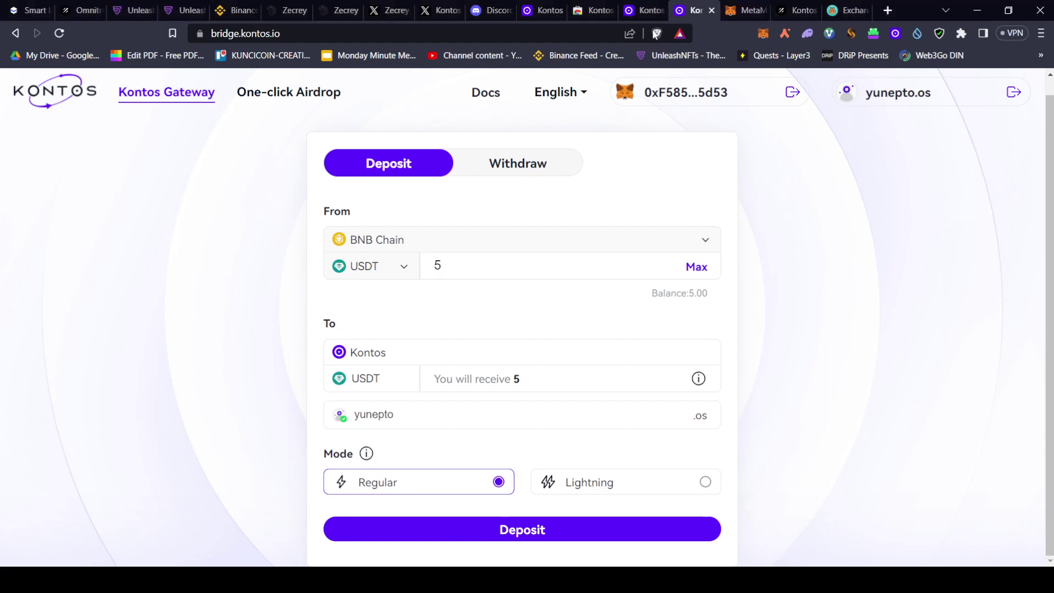
pyautogui.click(643, 9)
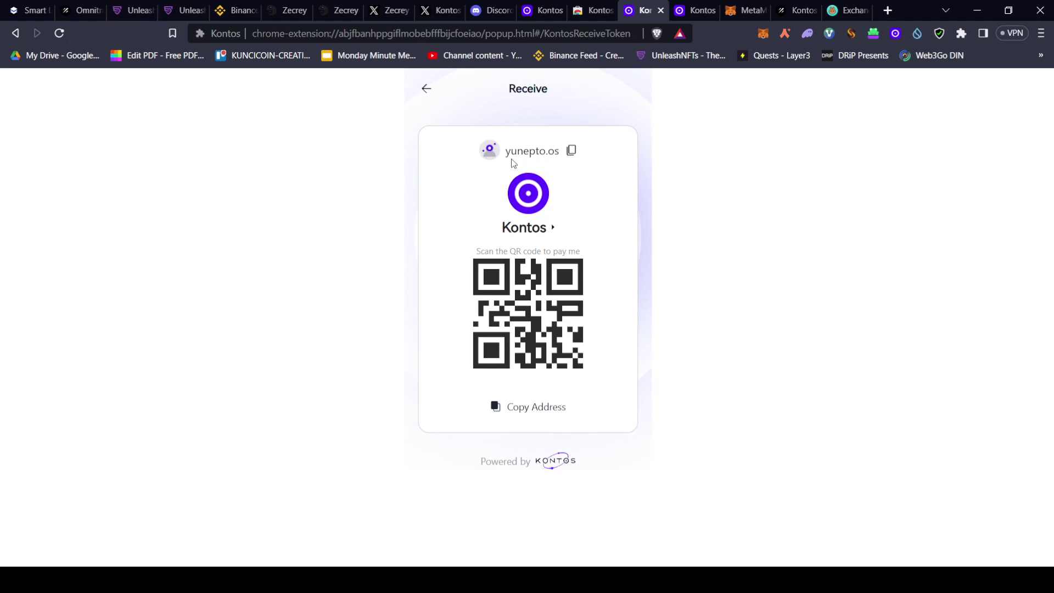
pyautogui.click(427, 89)
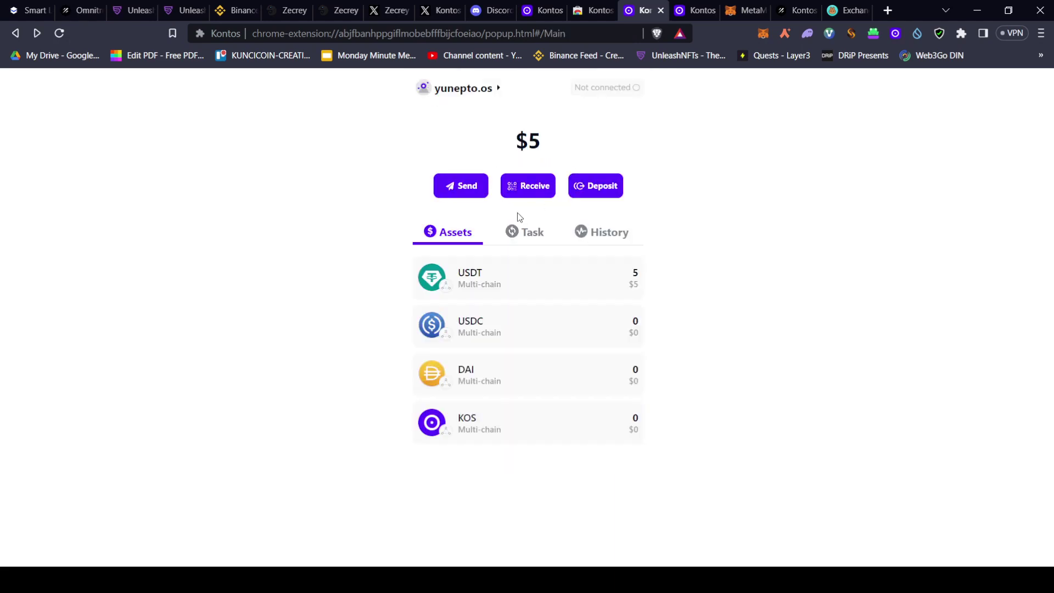
pyautogui.click(476, 180)
# Pick USDT and enter recipient 'reven', cancel the send, and close the exchange site tab
pyautogui.click(568, 189)
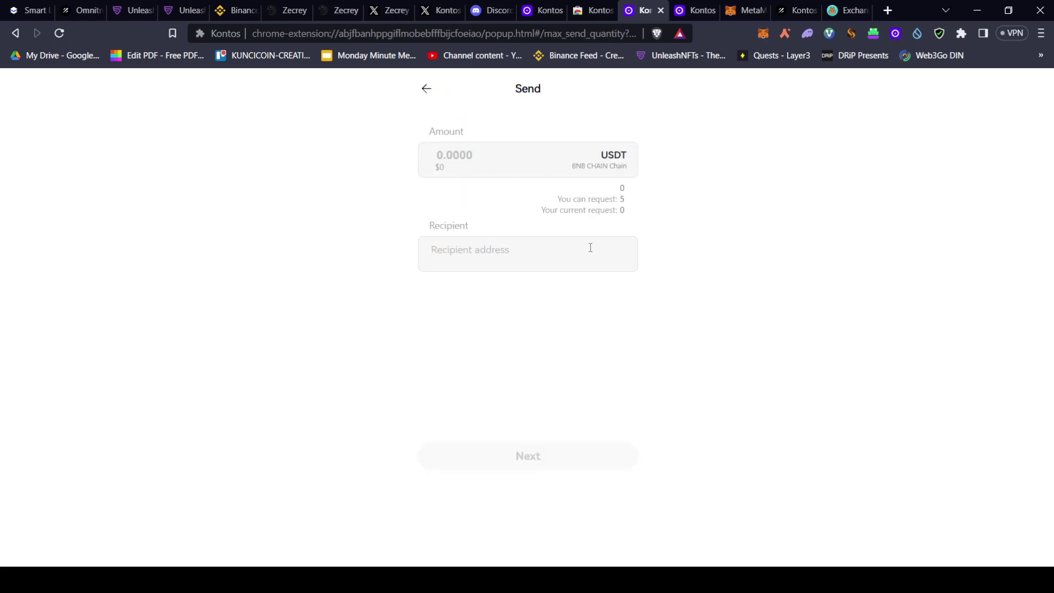
pyautogui.write('reven.os')
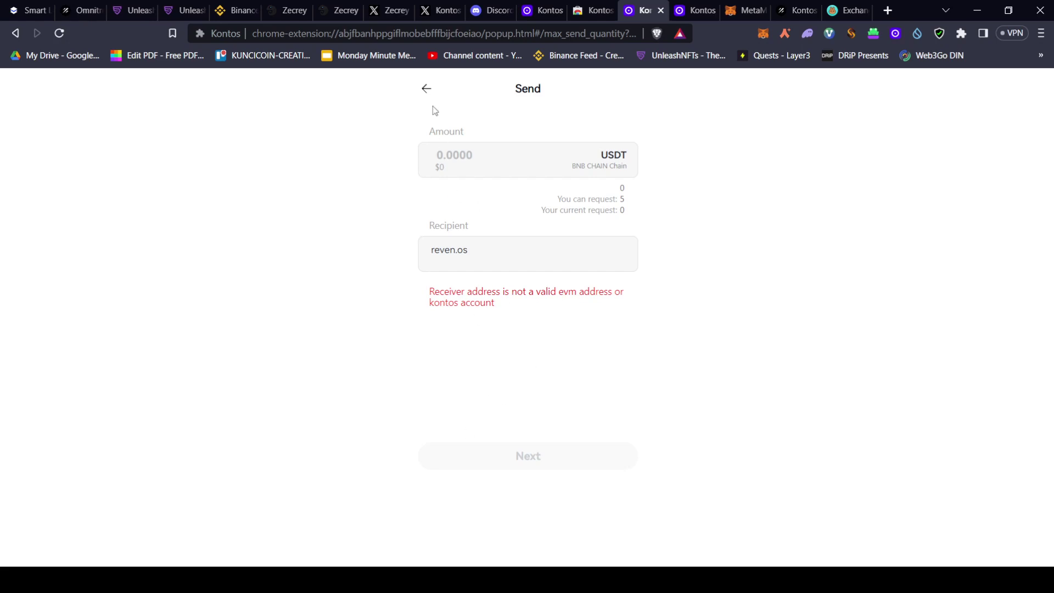
pyautogui.click(426, 89)
pyautogui.click(426, 87)
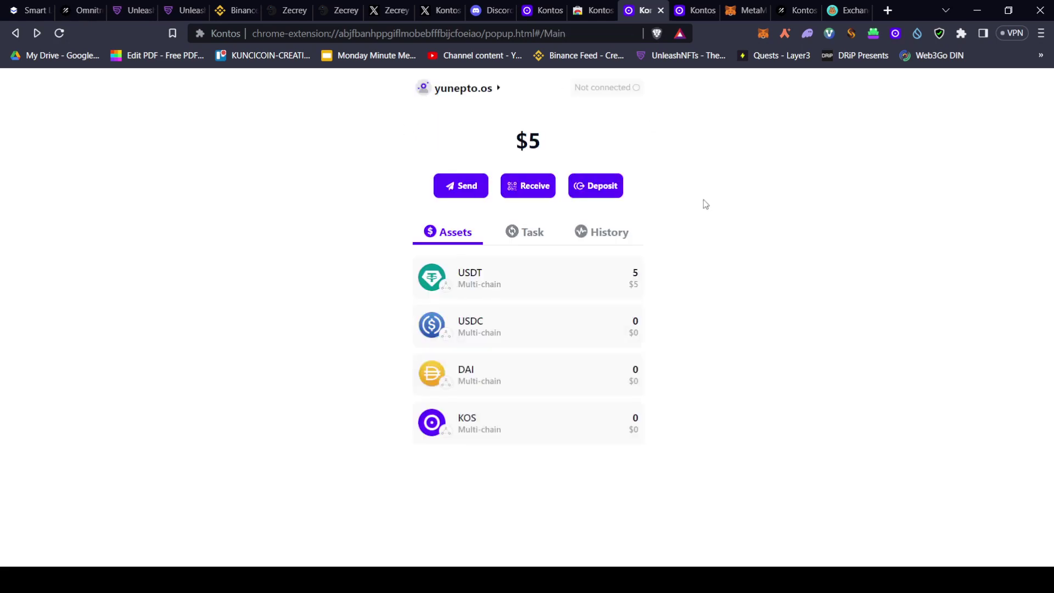
pyautogui.click(866, 10)
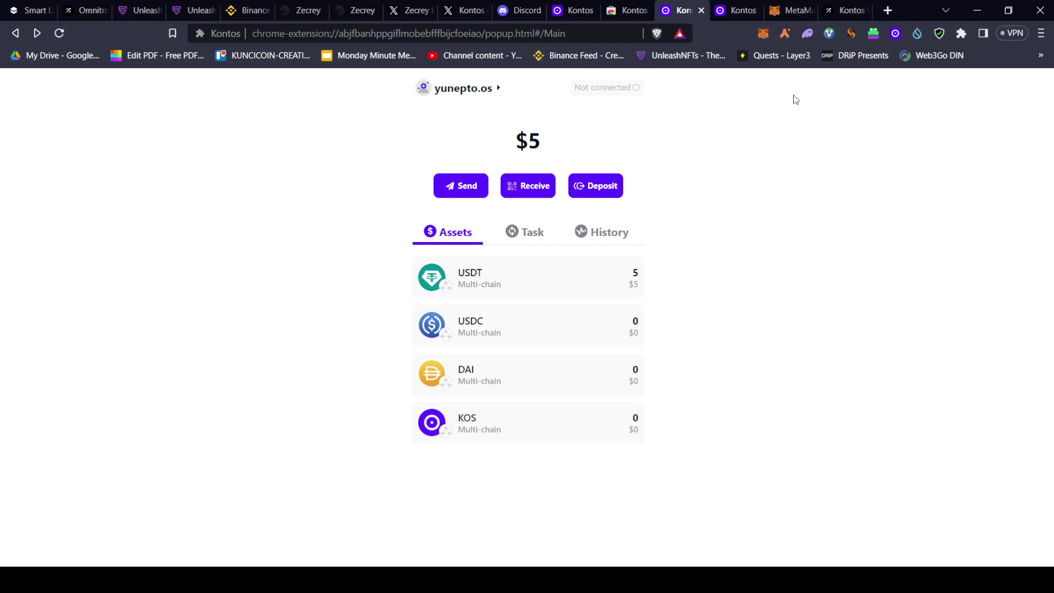
pyautogui.click(809, 7)
# Open the Galxe Kontos Voyage Season 1 campaign page and review its not-eligible status
pyautogui.click(833, 6)
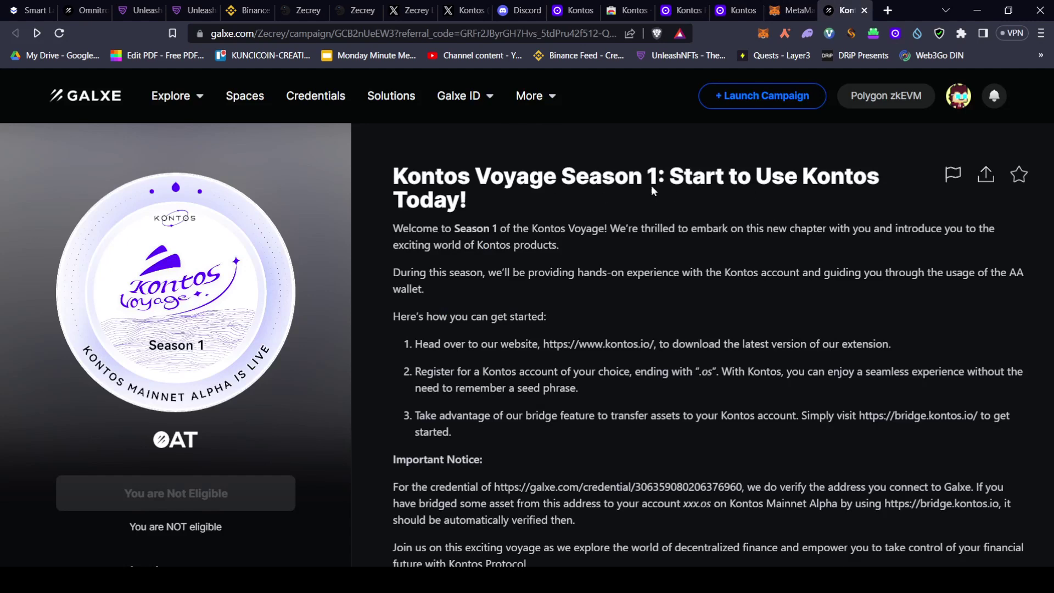
pyautogui.scroll(-10, 426, 440)
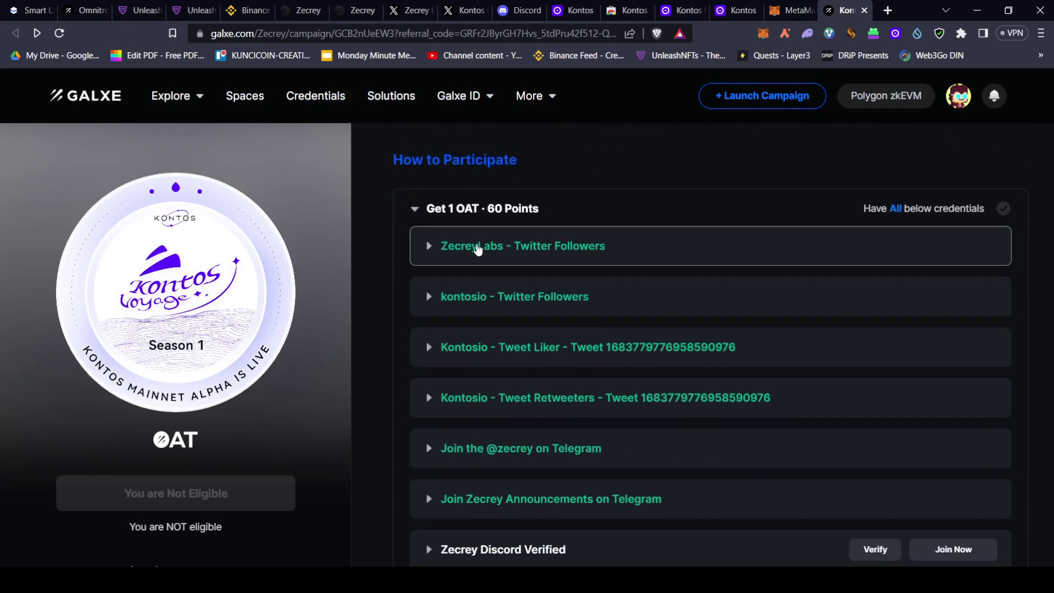
pyautogui.scroll(10, 478, 245)
pyautogui.scroll(-4, 634, 304)
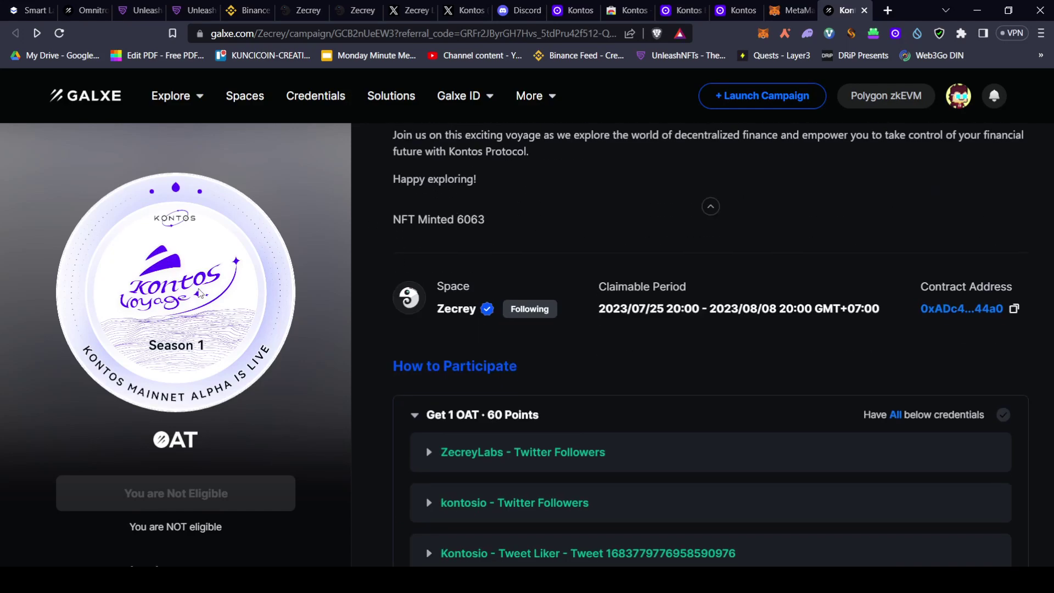
pyautogui.doubleClick(165, 324)
pyautogui.click(207, 310)
pyautogui.scroll(-3, 695, 185)
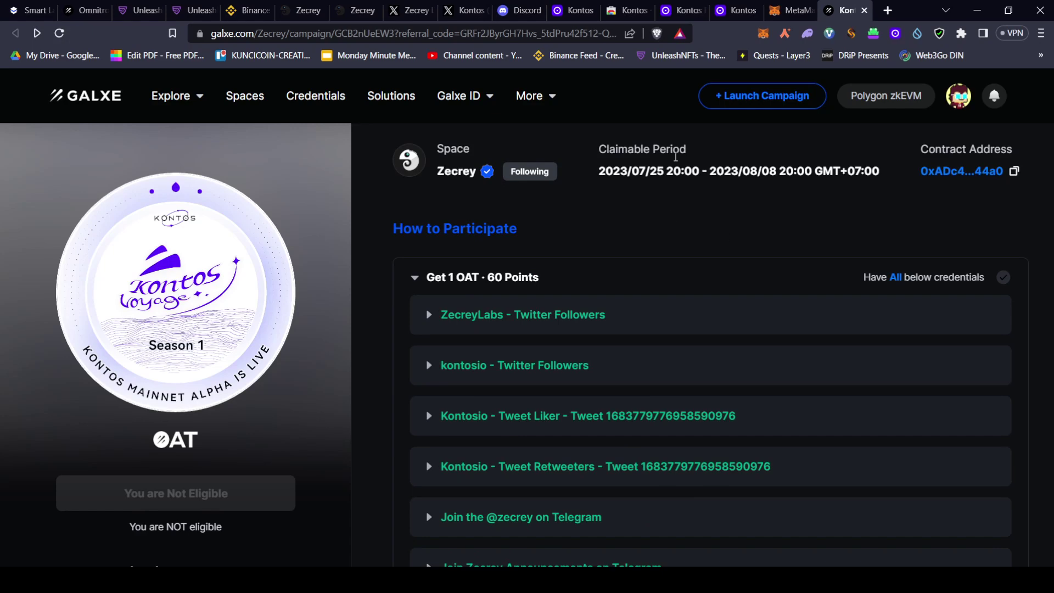
pyautogui.scroll(-3, 727, 245)
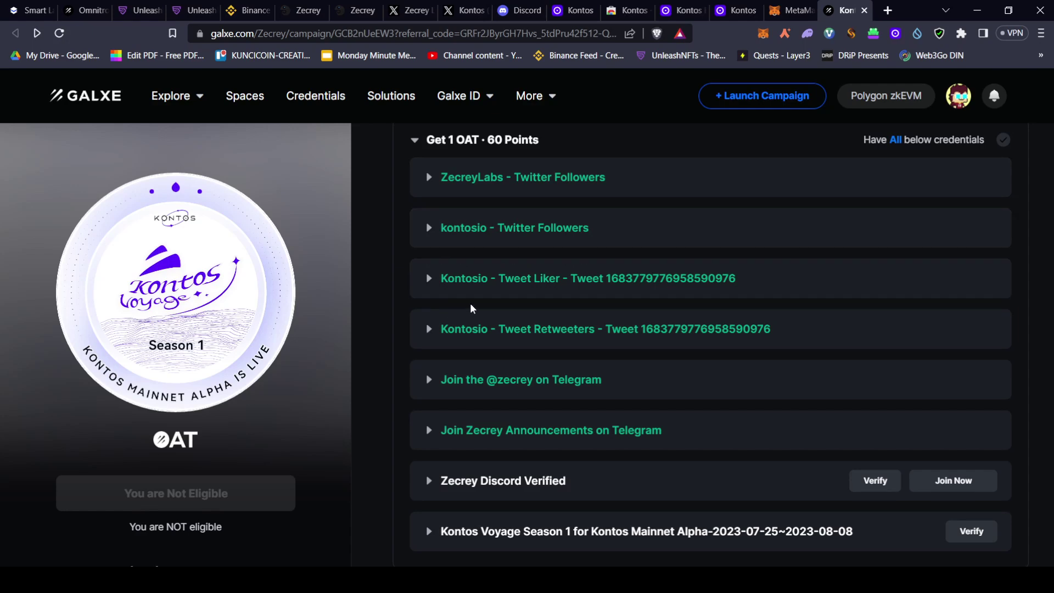
pyautogui.scroll(-3, 593, 374)
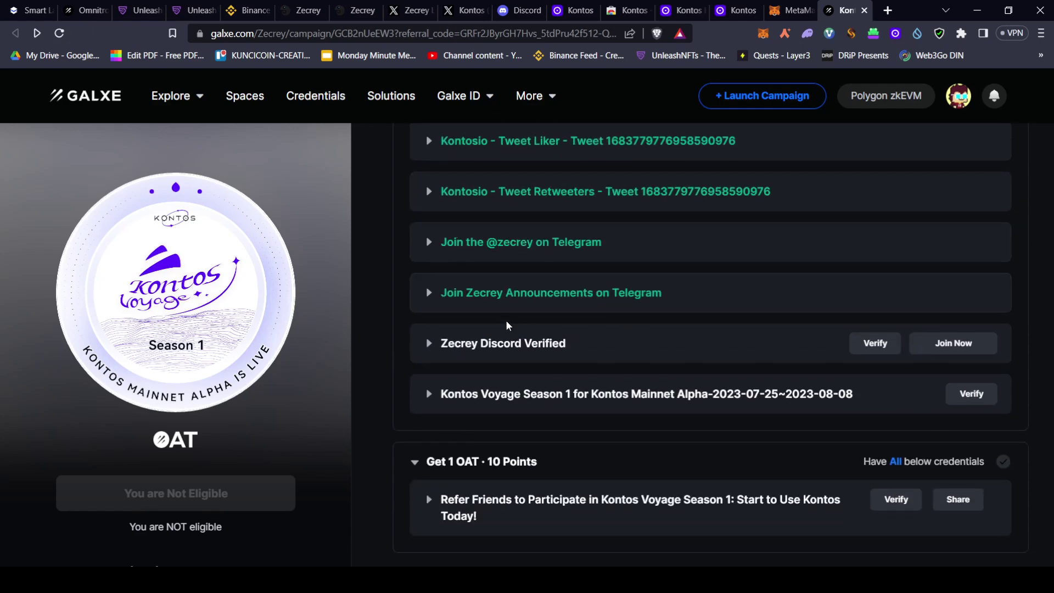
pyautogui.scroll(-1, 663, 394)
# Expand the Kontos Voyage Season 1 credential and review its account setup and bridging tasks
pyautogui.click(572, 344)
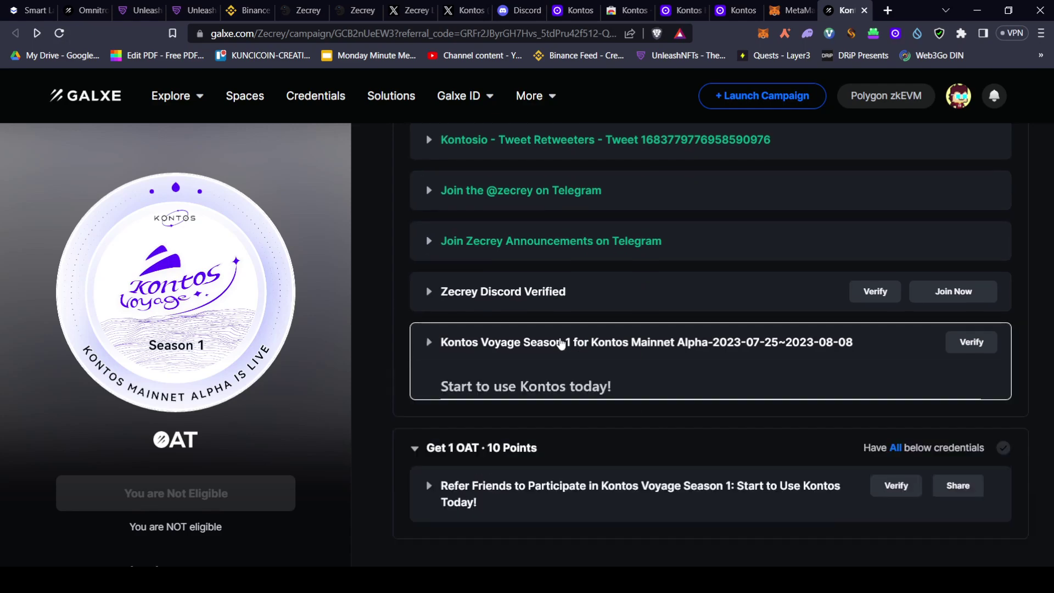
pyautogui.scroll(-1, 496, 445)
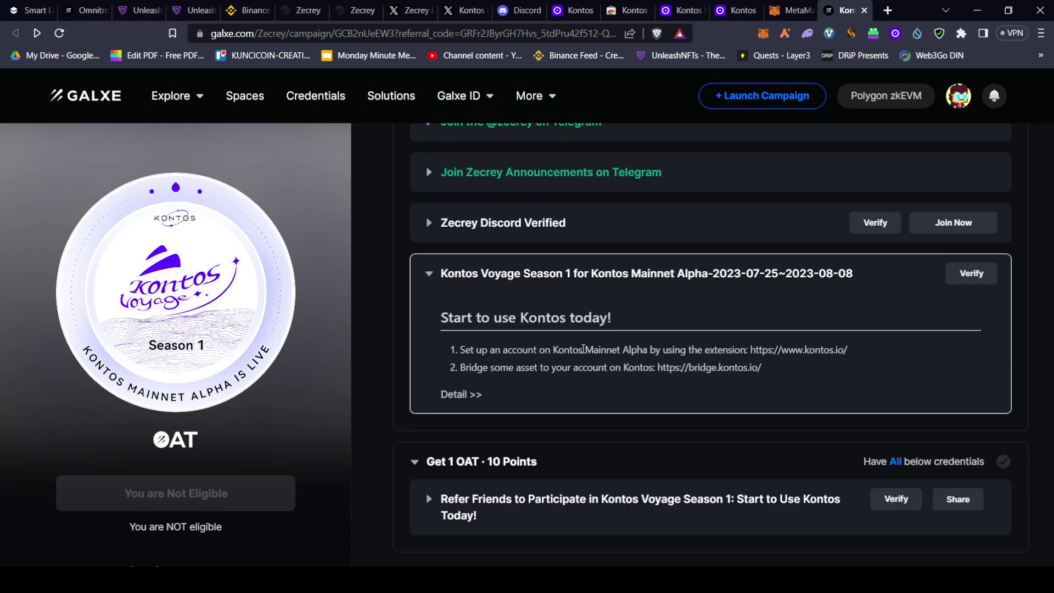
pyautogui.moveTo(560, 349); pyautogui.dragTo(750, 350)
pyautogui.click(542, 373)
pyautogui.moveTo(512, 371); pyautogui.dragTo(651, 368)
pyautogui.click(693, 368)
pyautogui.click(720, 275)
# Expand the Refer Friends credential and review its requirements
pyautogui.scroll(8, 449, 231)
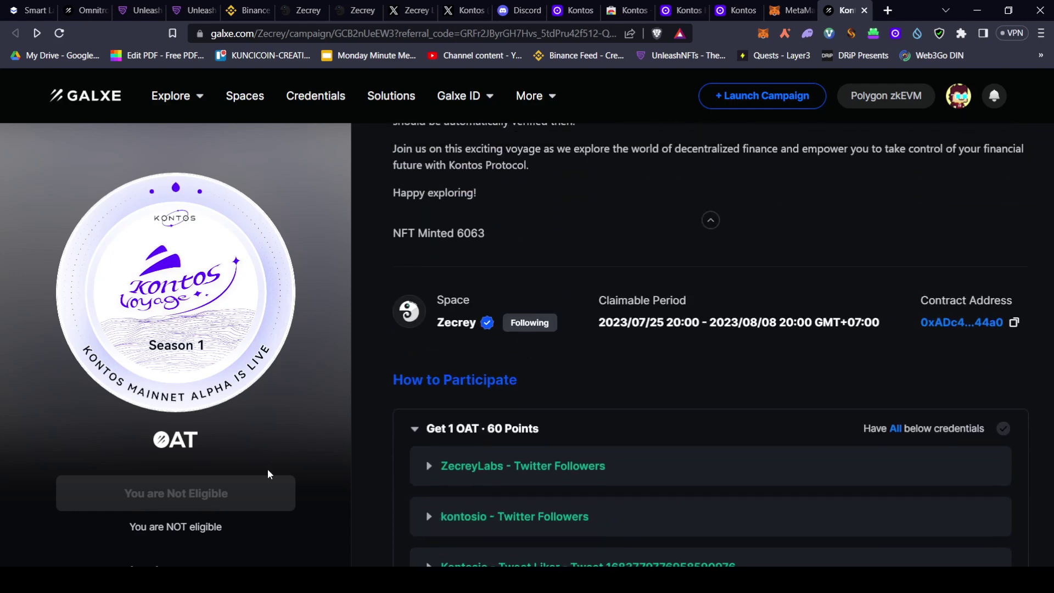
pyautogui.scroll(5, 591, 343)
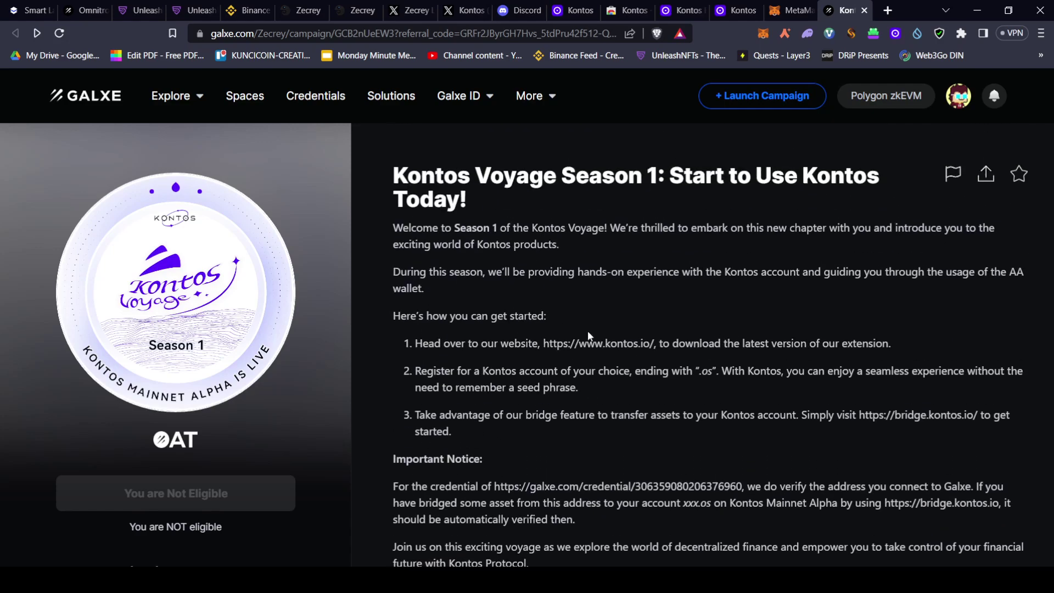
pyautogui.scroll(-6, 555, 317)
pyautogui.scroll(-6, 650, 245)
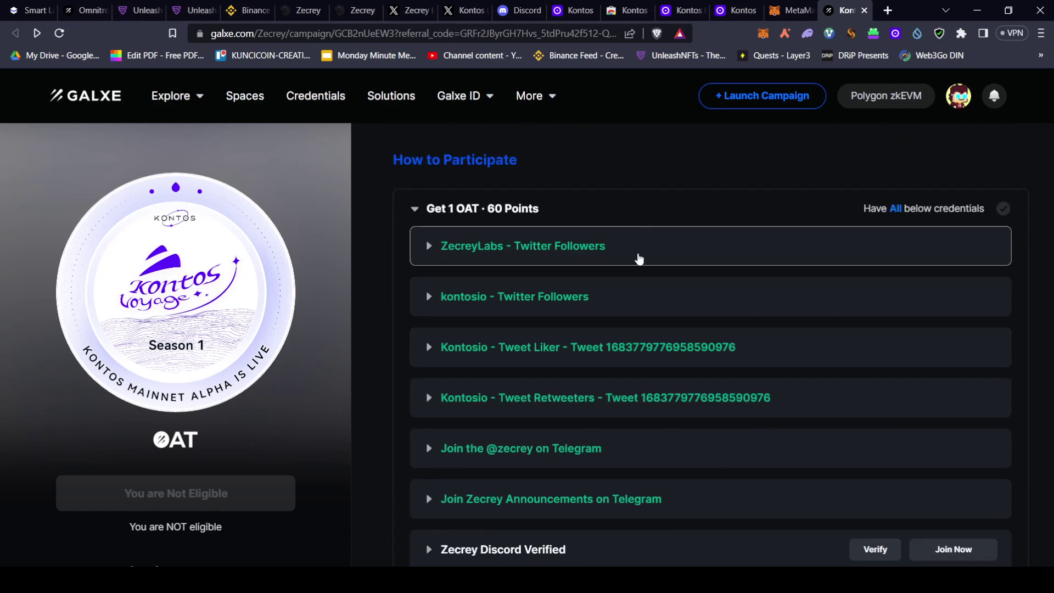
pyautogui.click(470, 473)
pyautogui.scroll(-2, 565, 434)
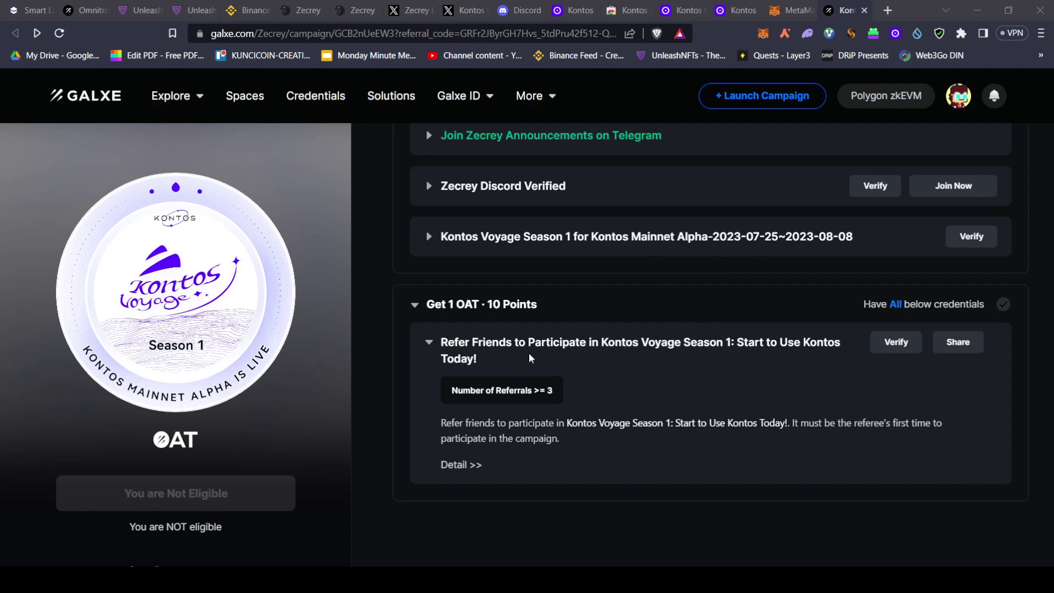
pyautogui.scroll(5, 574, 345)
pyautogui.scroll(5, 574, 344)
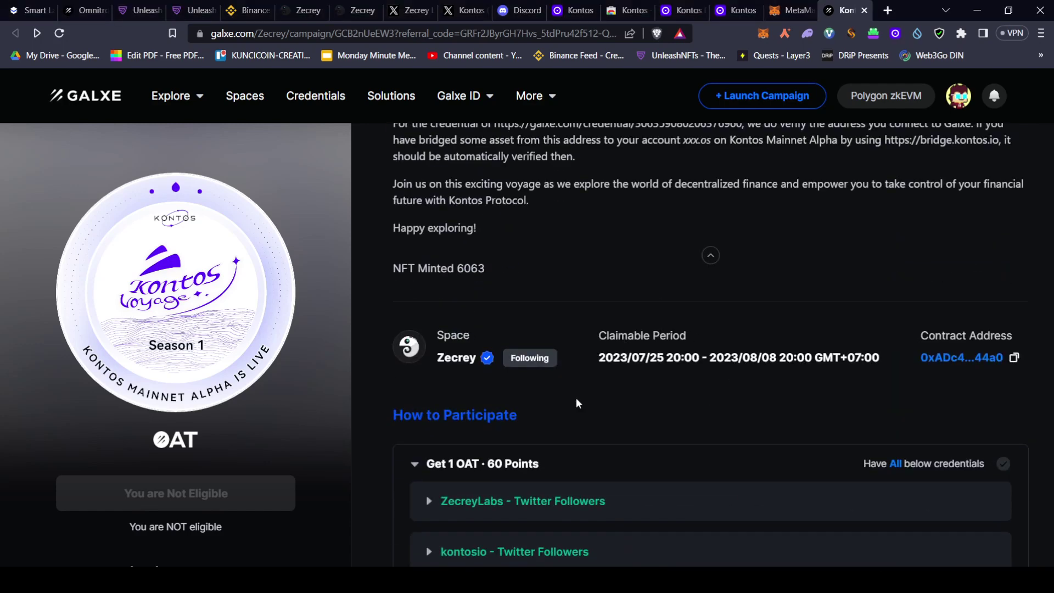
pyautogui.scroll(-5, 575, 398)
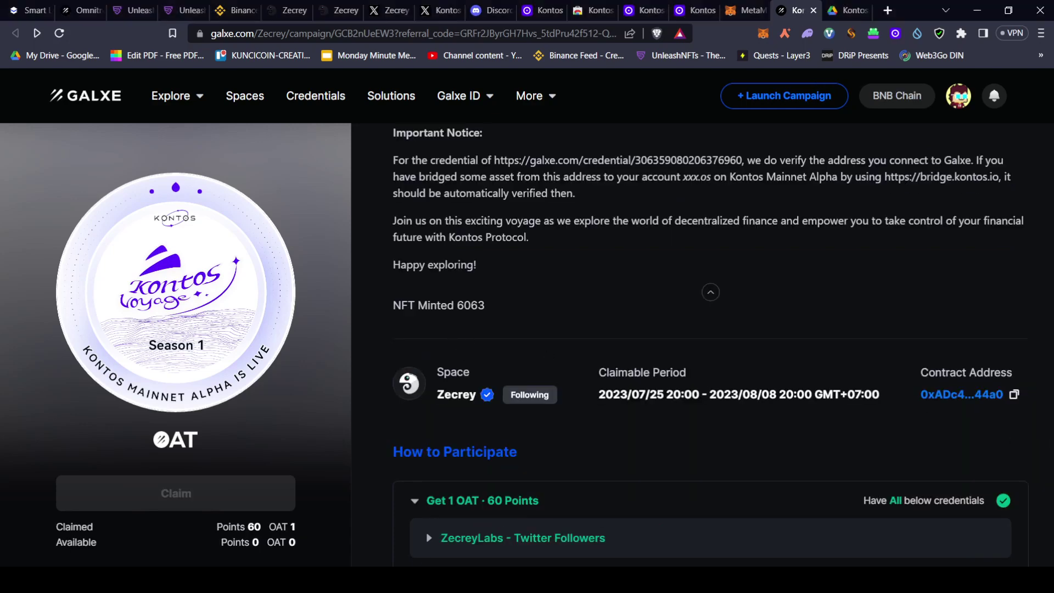
pyautogui.scroll(-9, 635, 431)
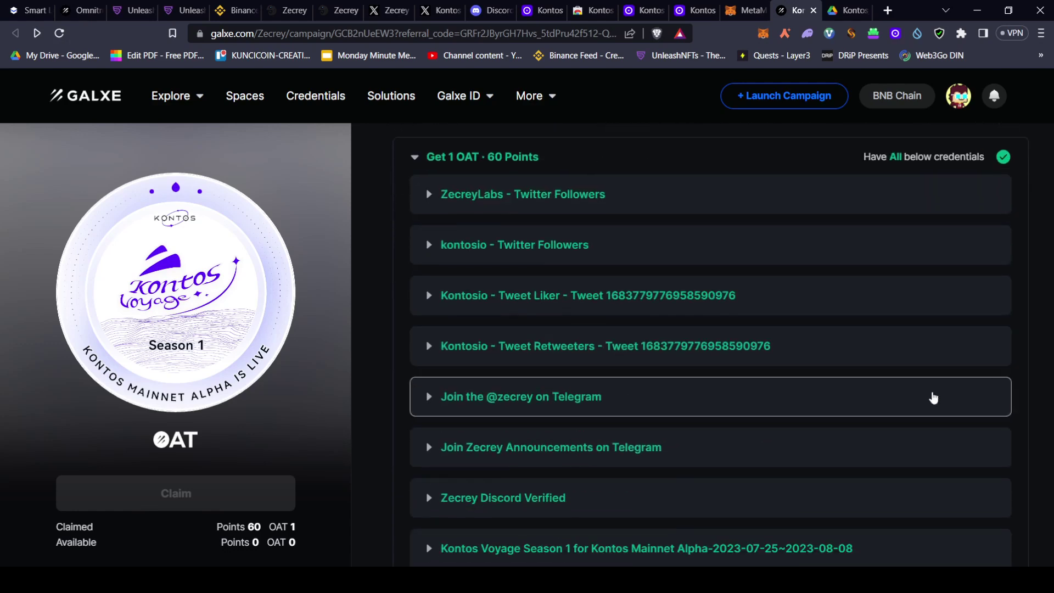
pyautogui.click(818, 410)
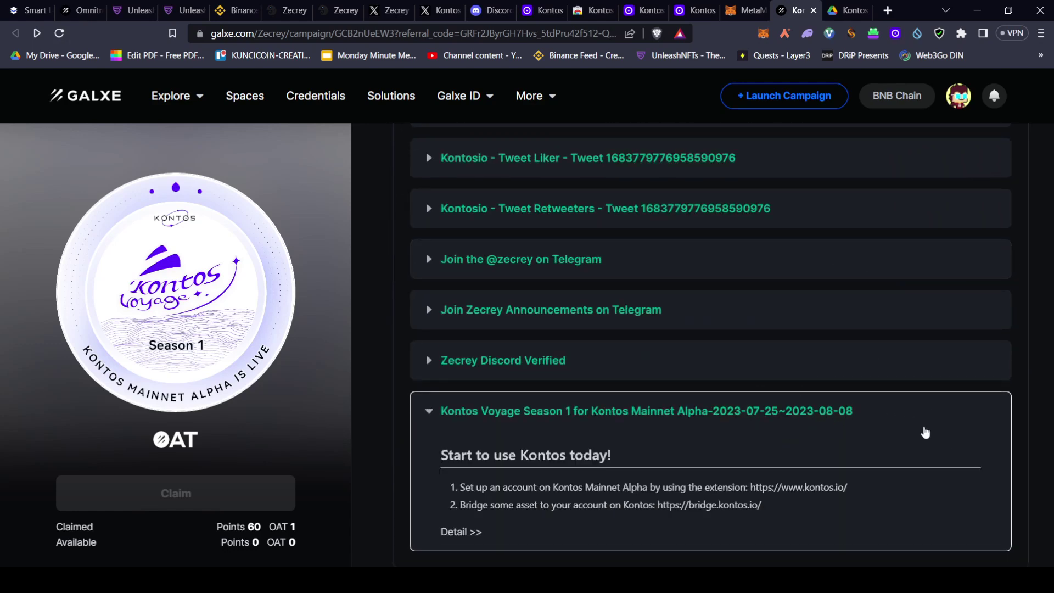
pyautogui.click(873, 415)
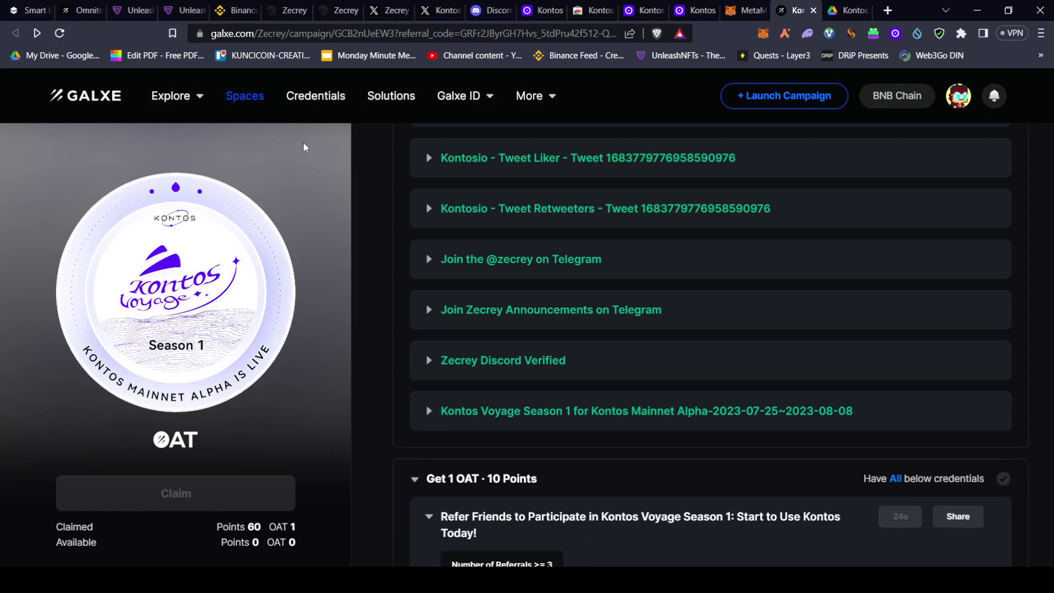
pyautogui.scroll(6, 715, 273)
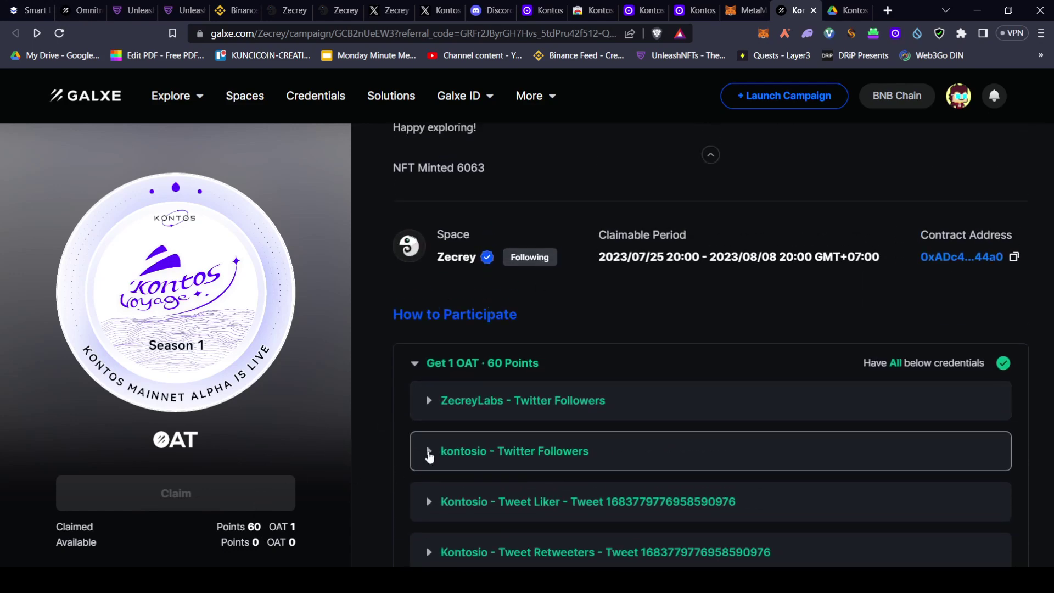
pyautogui.scroll(5, 575, 275)
pyautogui.scroll(3, 488, 242)
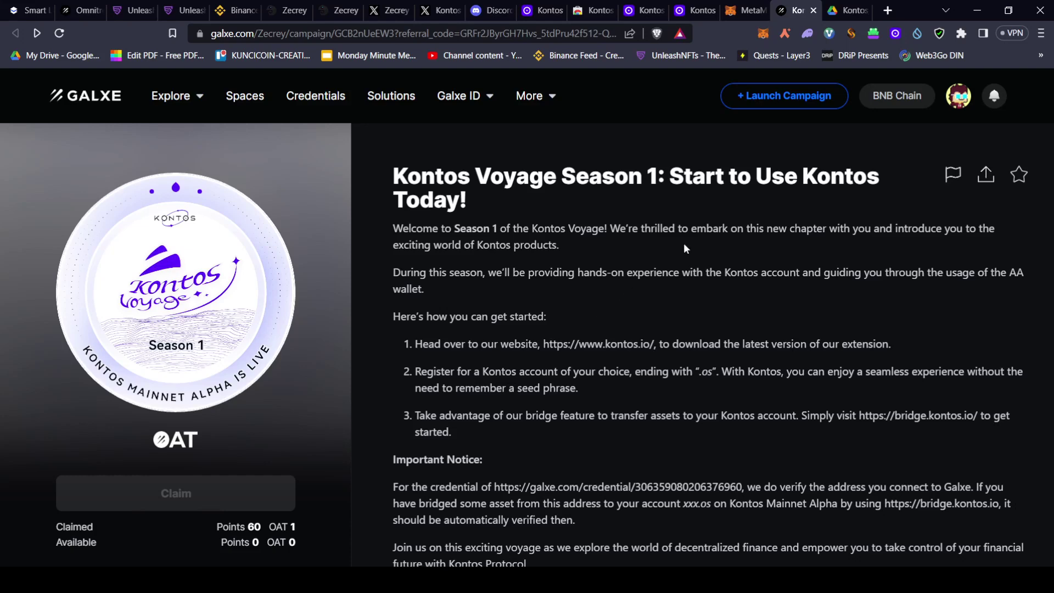
pyautogui.click(843, 9)
pyautogui.click(816, 4)
# View the KOS asset details, then return to the Kontos wallet home holding 5 USDT
pyautogui.moveTo(530, 96)
pyautogui.click(646, 10)
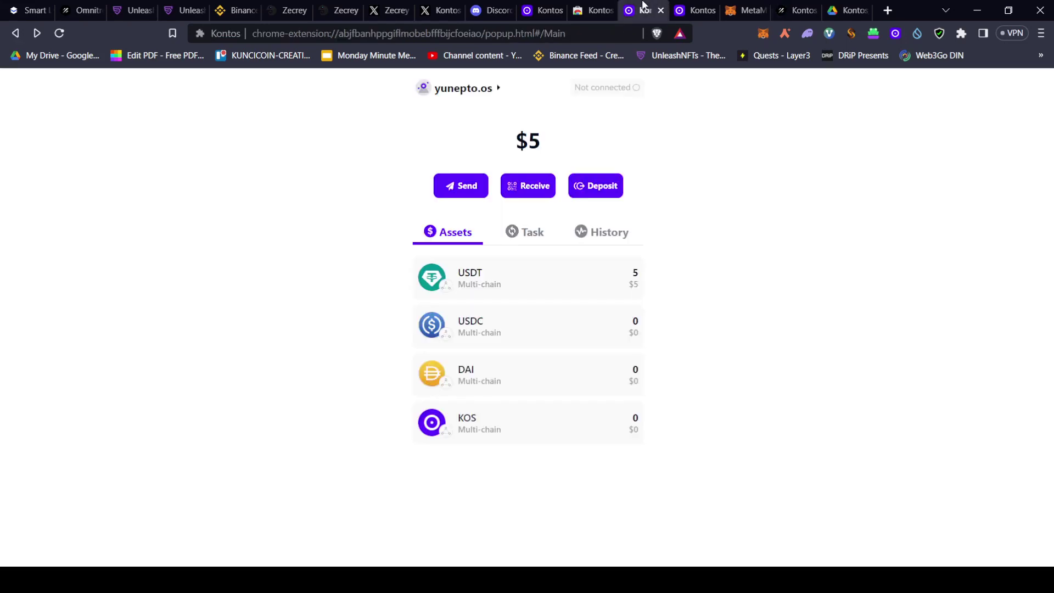
pyautogui.click(529, 416)
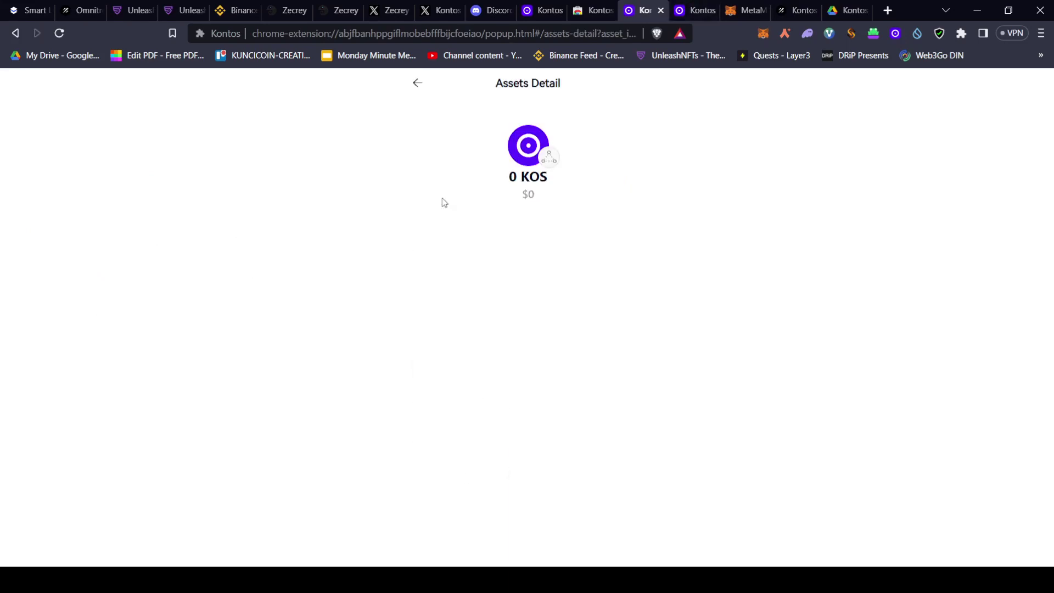
pyautogui.click(417, 84)
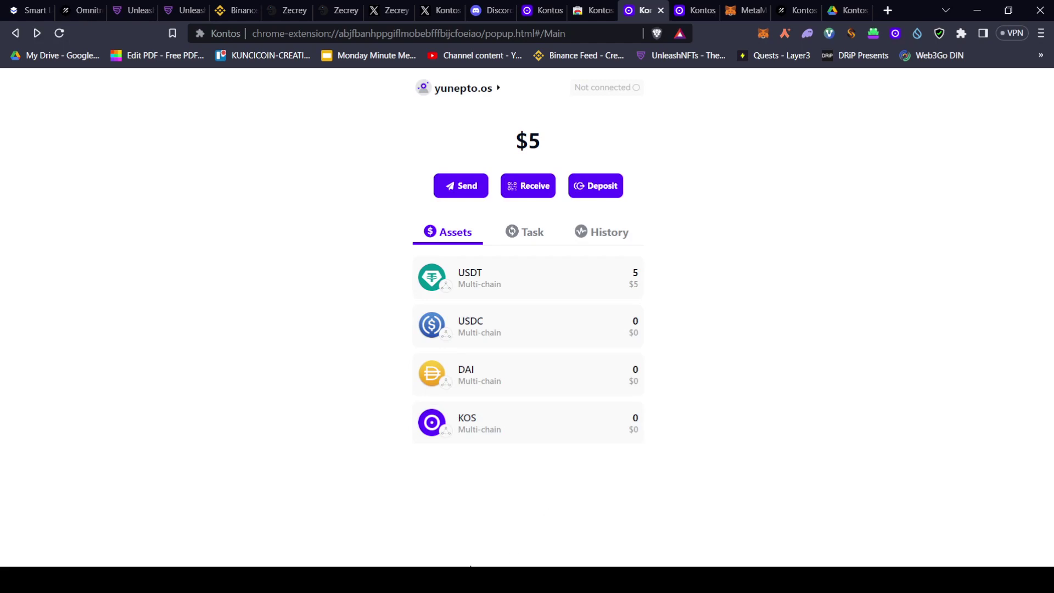